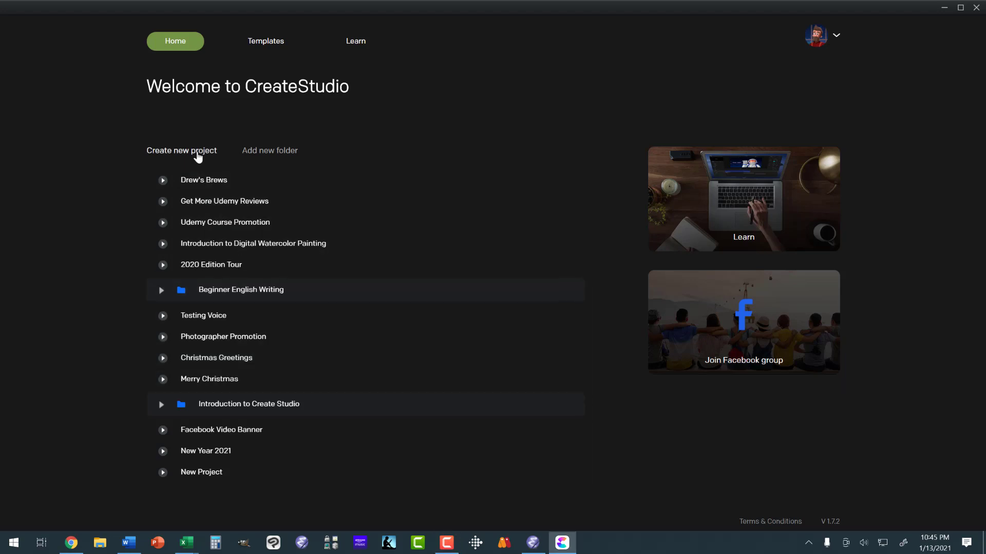
Create a new project using the 720p HD preset.
click(196, 151)
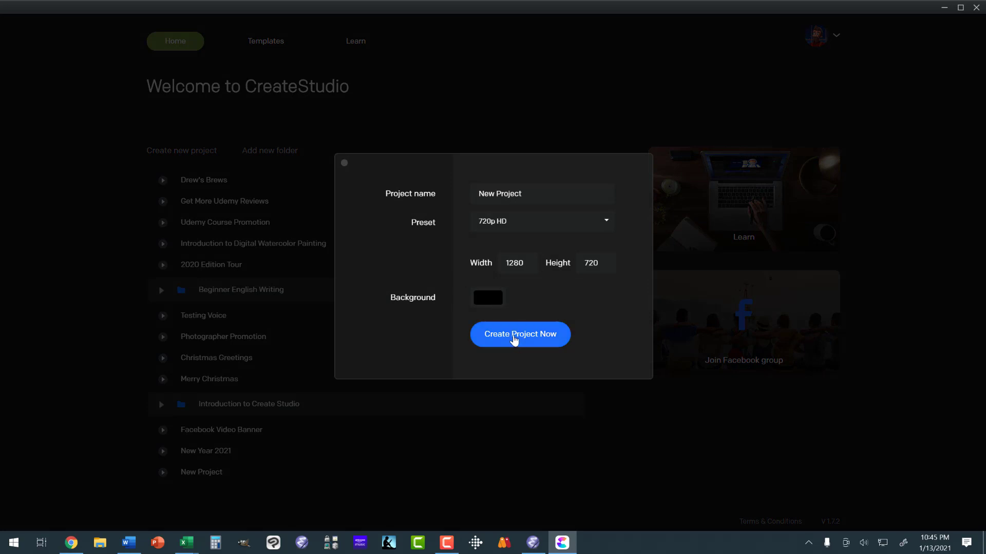
click(512, 337)
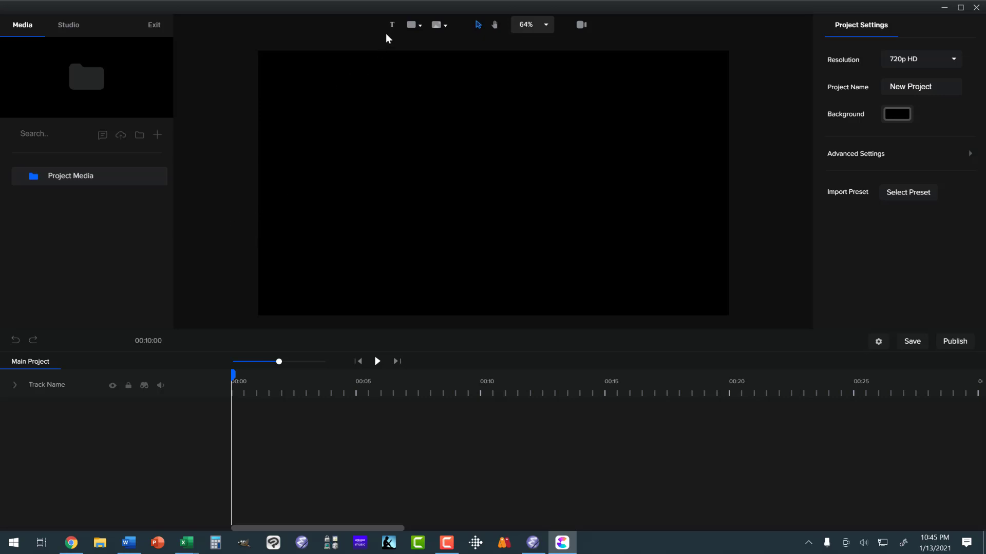
click(412, 30)
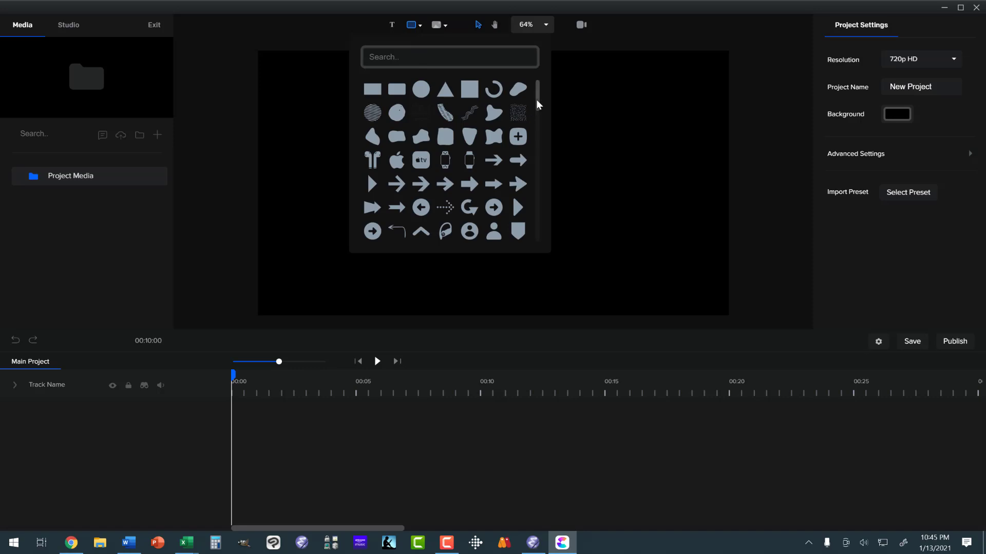
drag(536, 100, 538, 121)
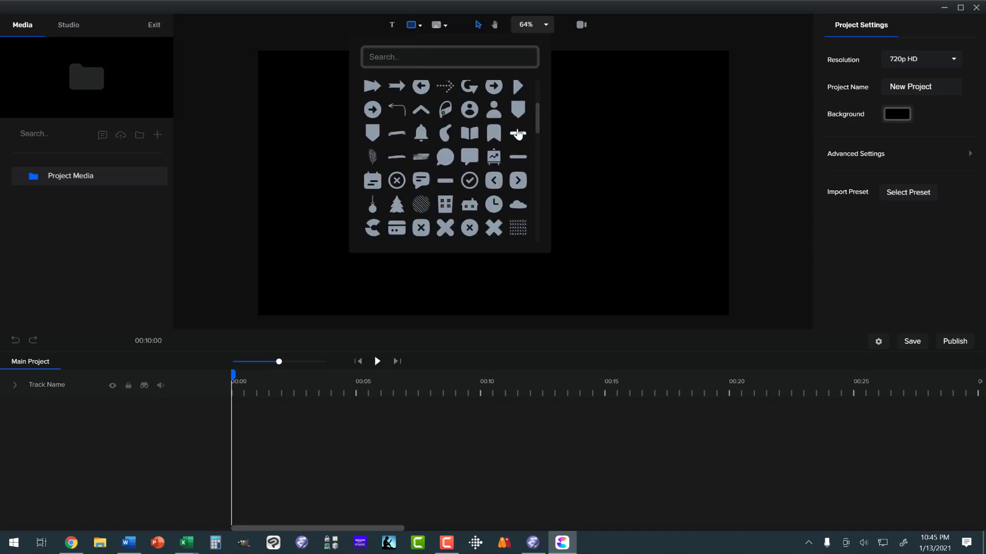
click(518, 134)
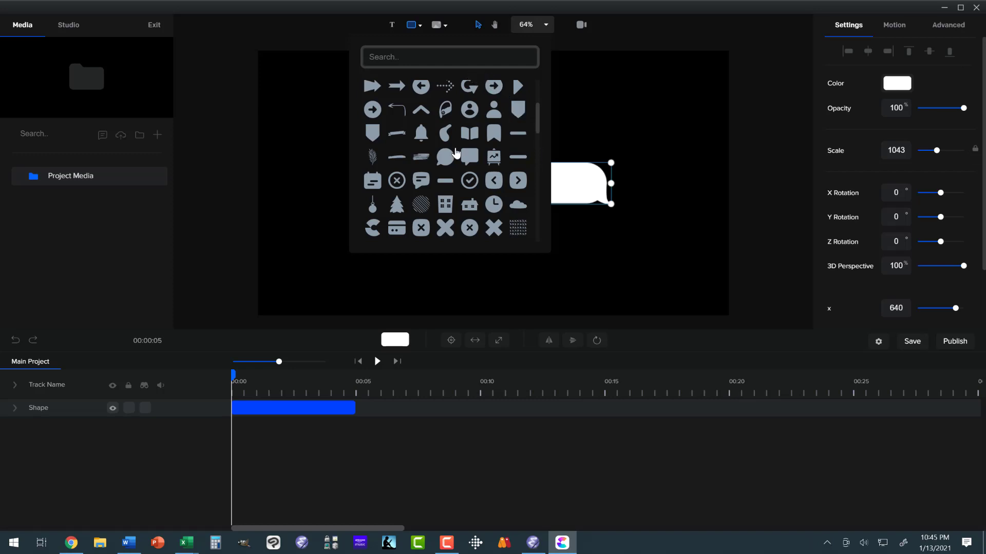
right_click(324, 405)
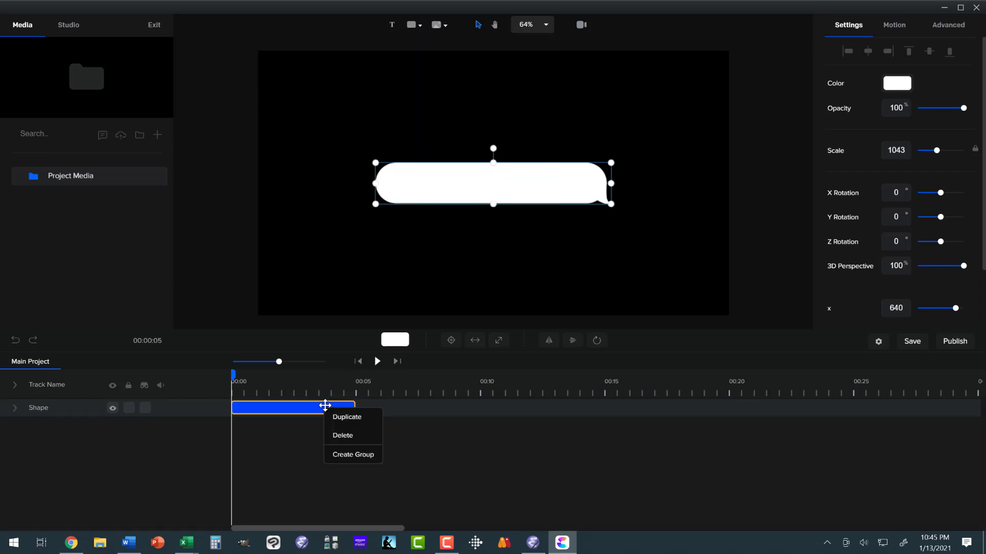
click(341, 436)
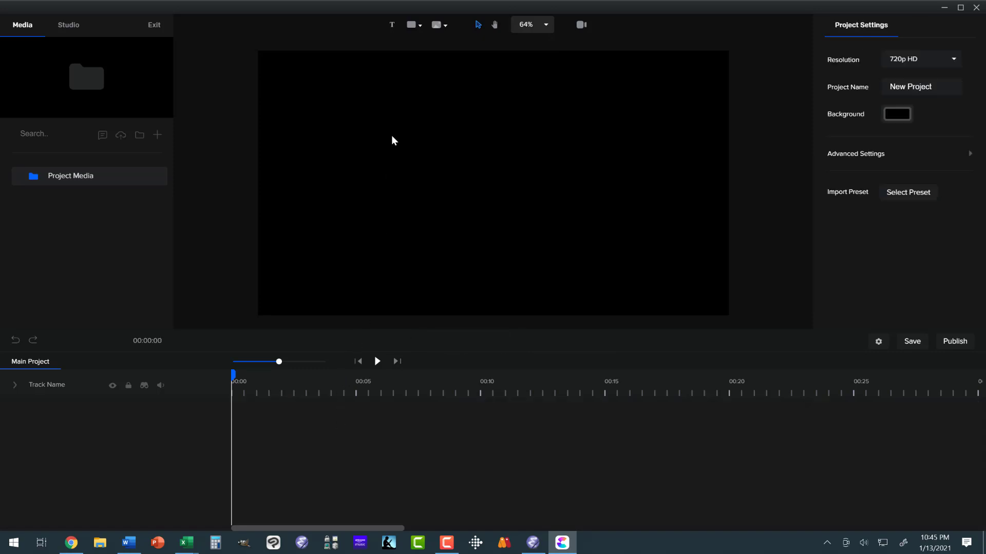
Insert a rectangle shape and flatten it from its upper edge down into a thin horizontal line.
click(411, 26)
click(379, 95)
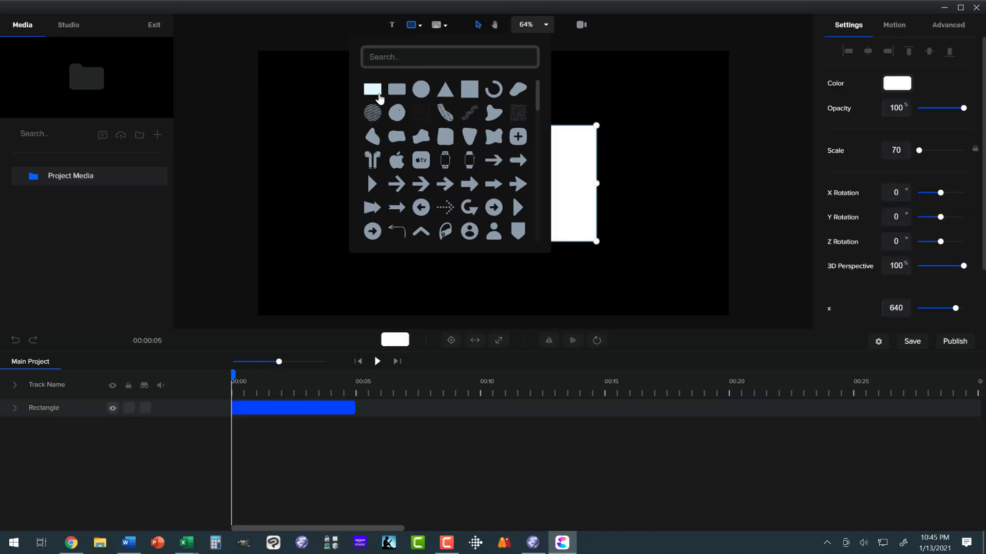
click(554, 153)
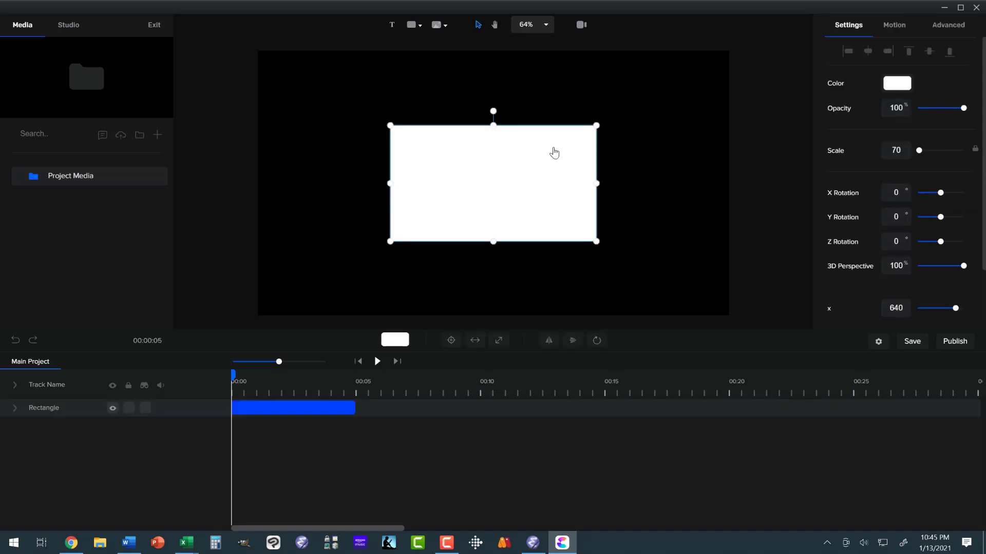
drag(493, 125, 494, 238)
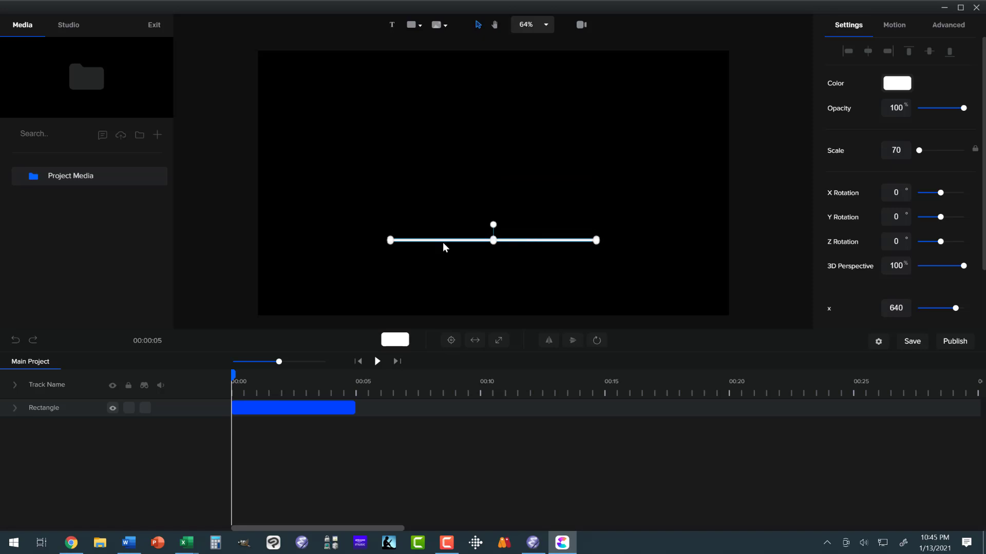
Insert a second rectangle and flatten it from its lower edge up into a thin line above the first one.
click(410, 25)
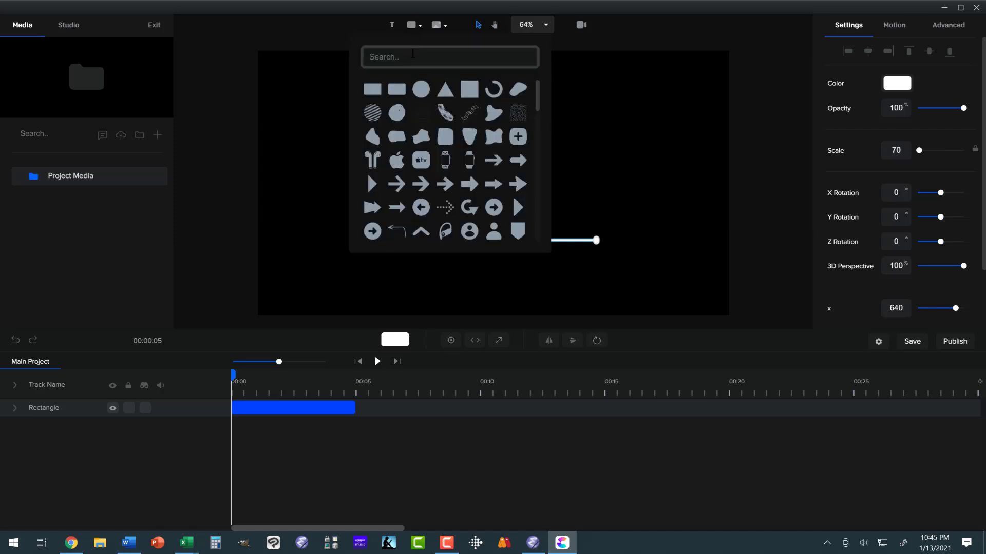
click(397, 91)
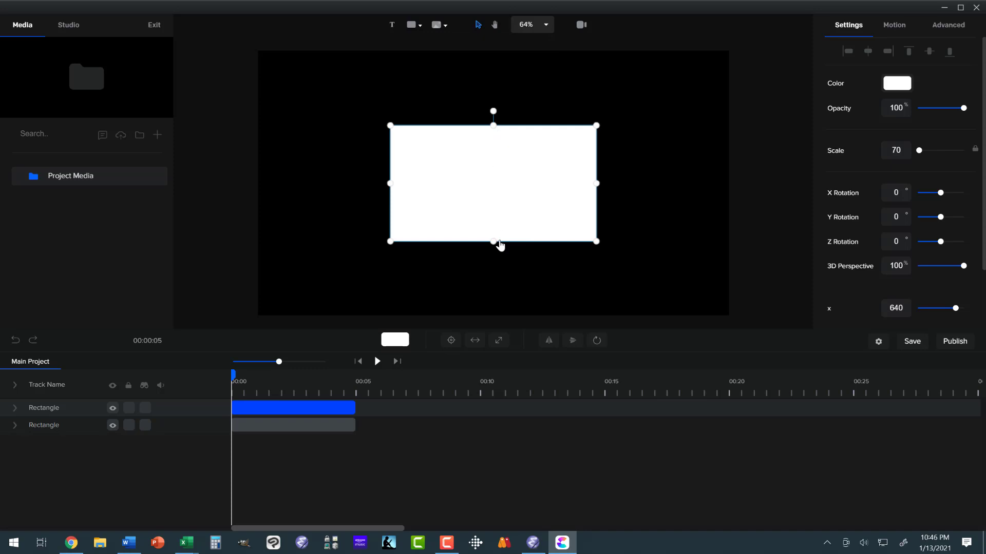
drag(494, 240, 495, 126)
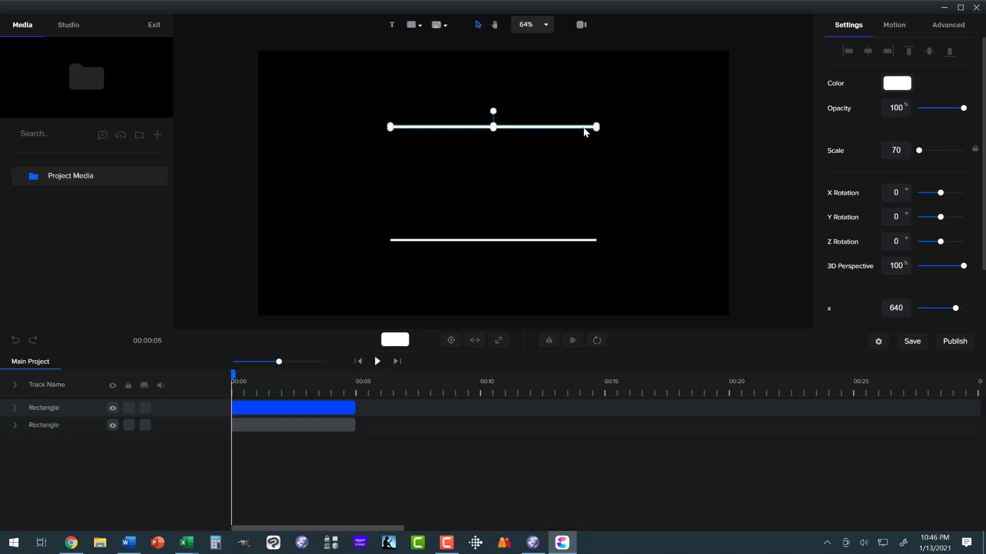
Shorten the upper line from its right end to a scale of about 50, keeping its left end in place.
scroll(583, 128, up, 6)
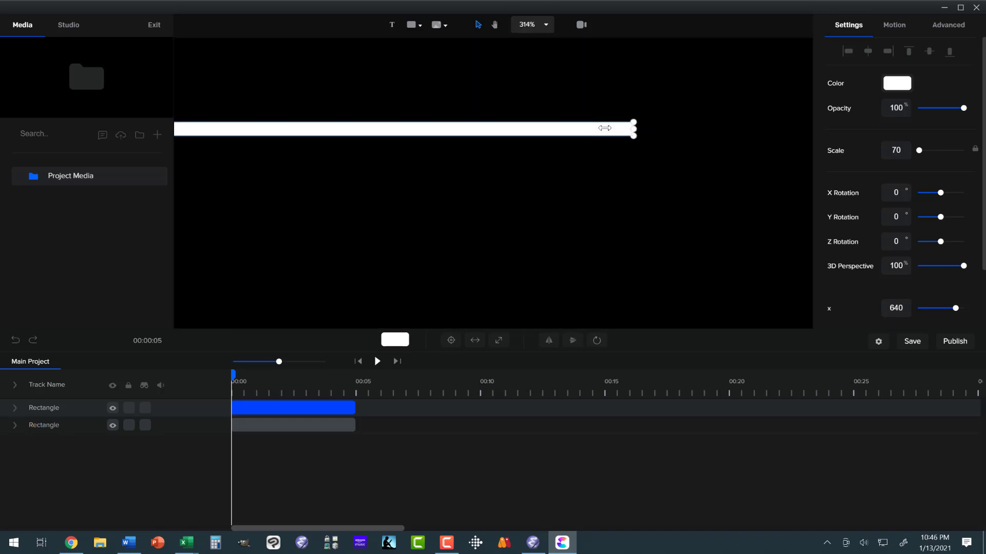
drag(604, 128, 347, 128)
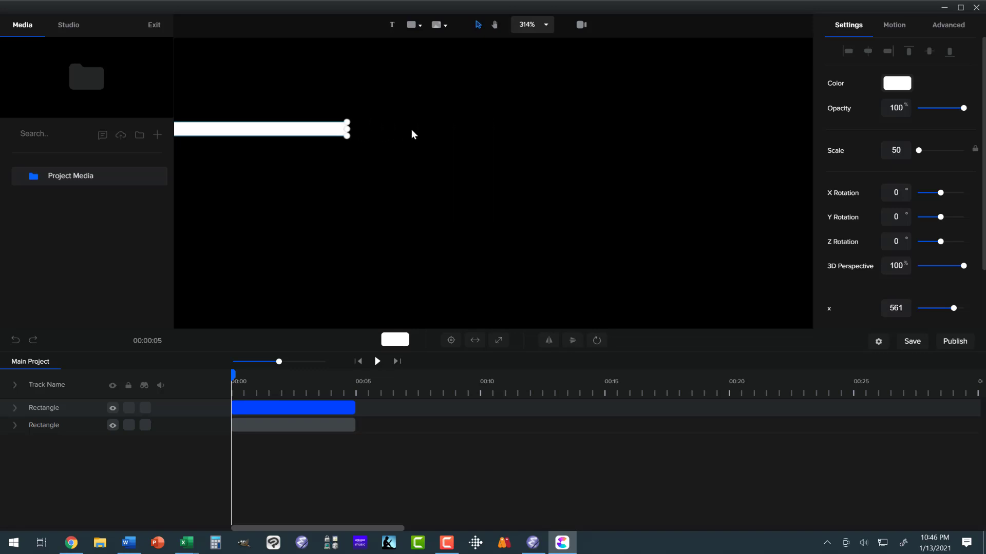
click(540, 29)
click(539, 47)
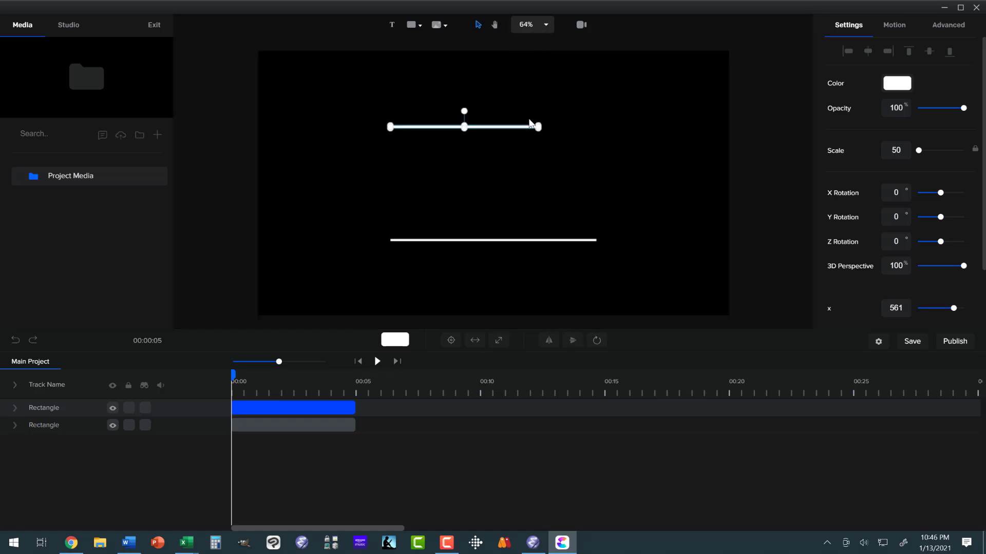
Move the lower line's rotation anchor to its bottom-left corner, test-rotating the line before and after the change.
click(477, 241)
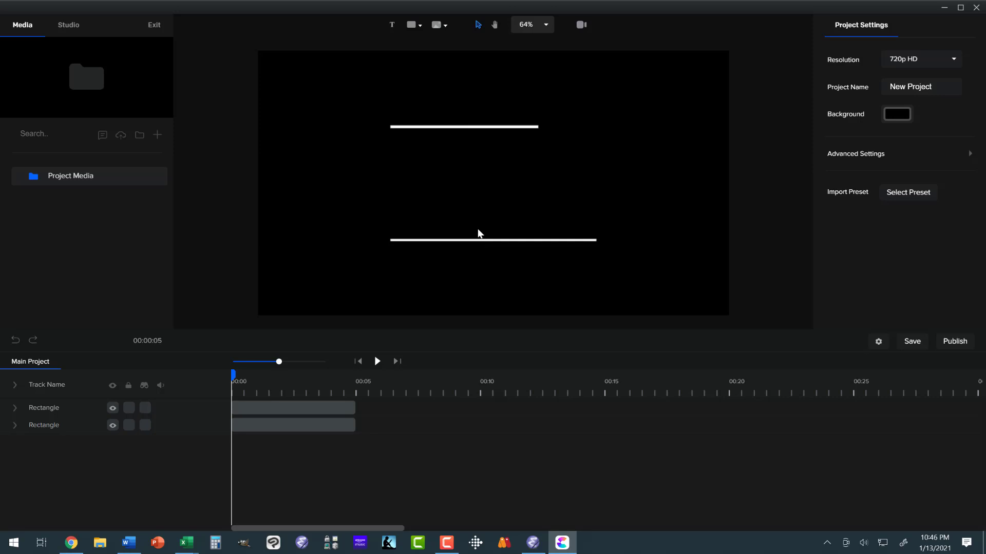
scroll(478, 230, up, 5)
click(475, 258)
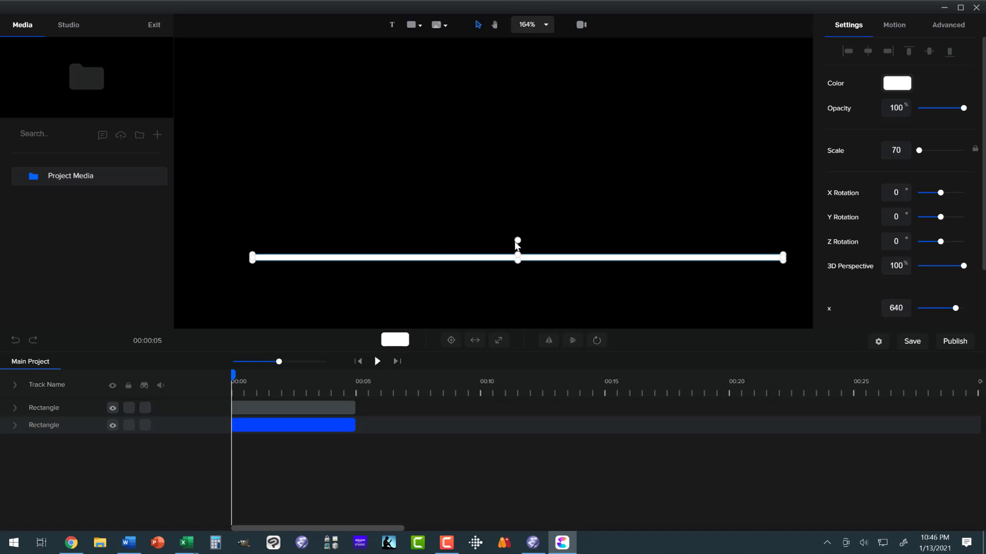
mouse_move(517, 240)
mouse_down()
mouse_move(501, 261)
mouse_move(526, 272)
mouse_move(534, 261)
mouse_move(518, 240)
mouse_up()
click(597, 342)
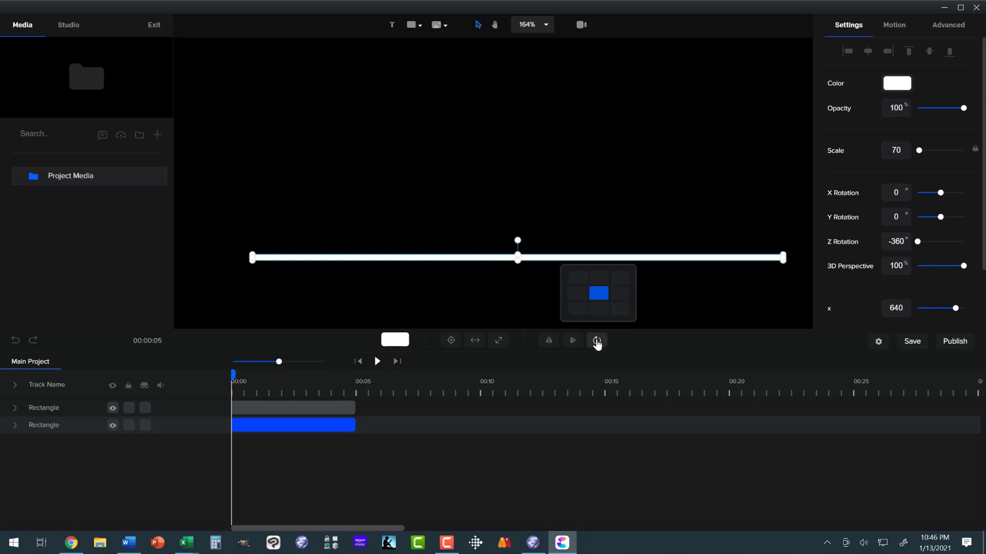
click(577, 309)
click(546, 303)
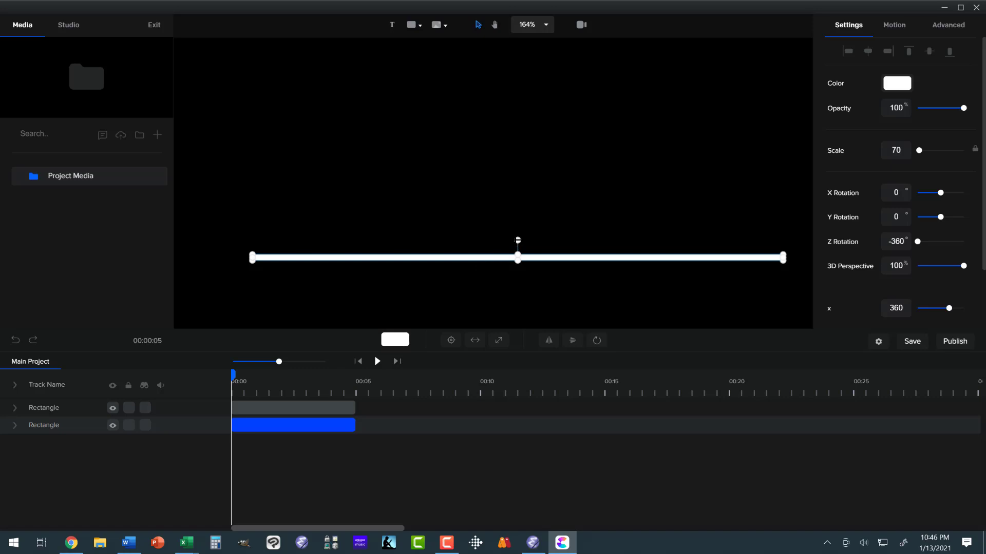
click(518, 240)
mouse_move(517, 240)
mouse_down()
mouse_move(477, 121)
mouse_move(510, 192)
mouse_move(518, 240)
mouse_move(486, 132)
mouse_move(517, 240)
mouse_up()
Rename the lower line's track Seconds and the upper line's track Tenths.
click(299, 423)
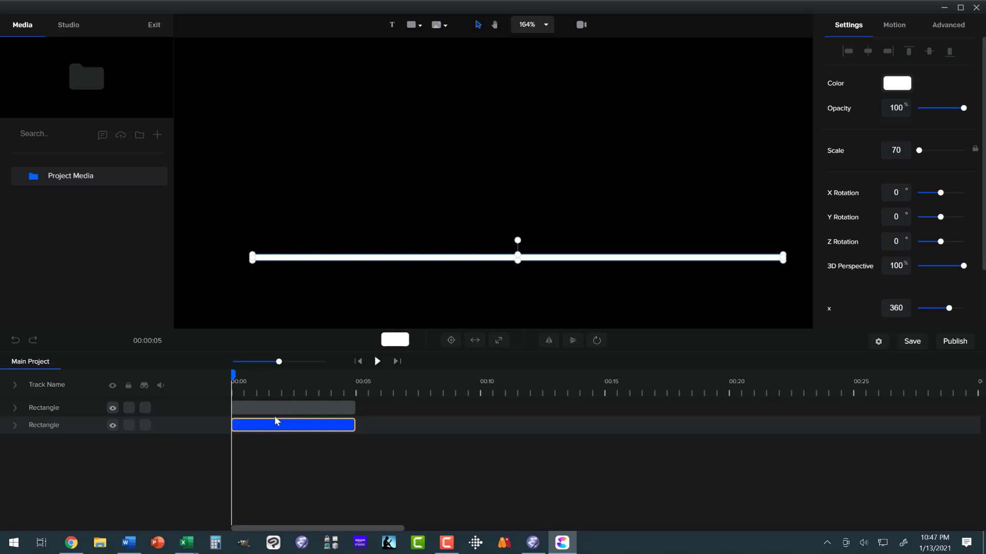
click(221, 418)
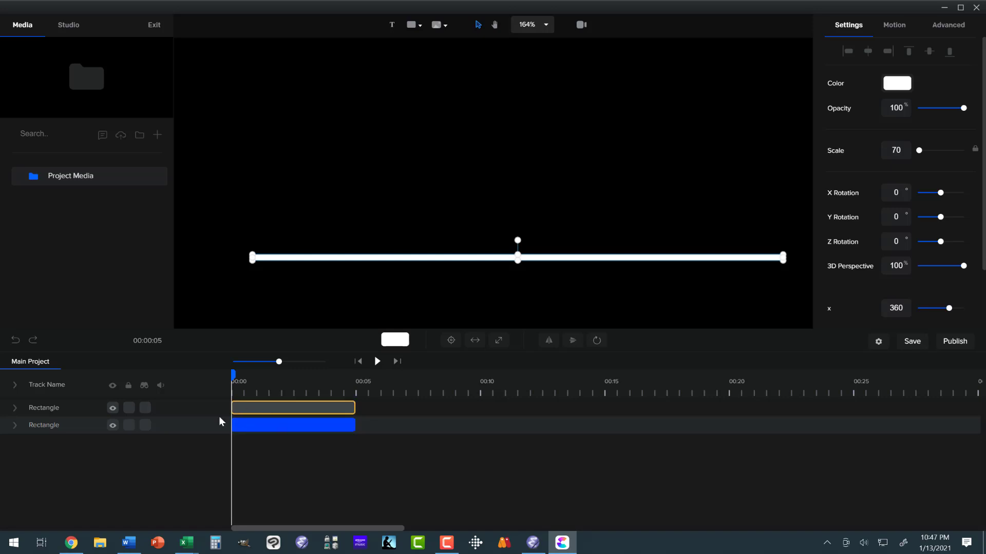
double_click(44, 429)
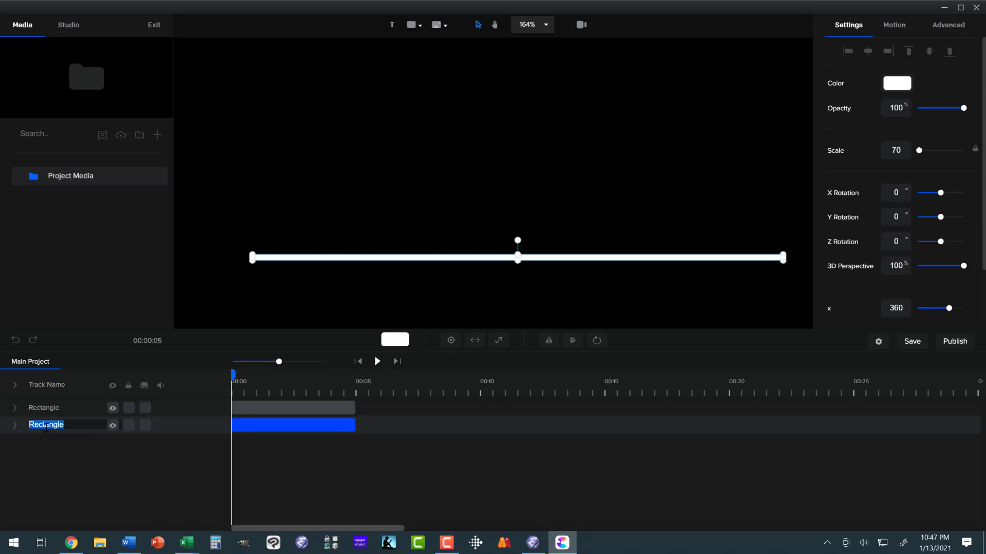
text(Seconds)
key(Return)
double_click(44, 409)
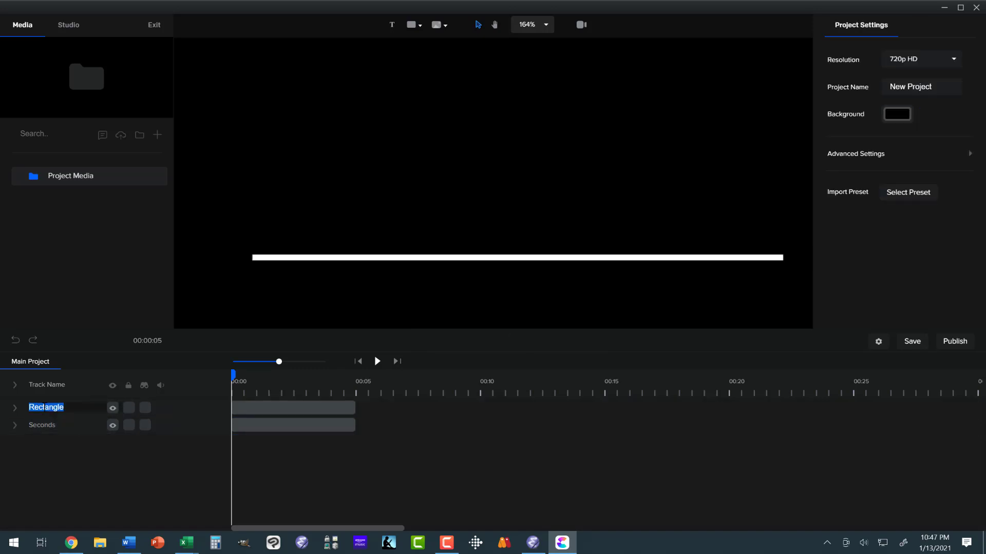
text(Tenths)
key(Return)
Move the Seconds line so its left end sits near the canvas centre, at an x position of about 602.
click(269, 424)
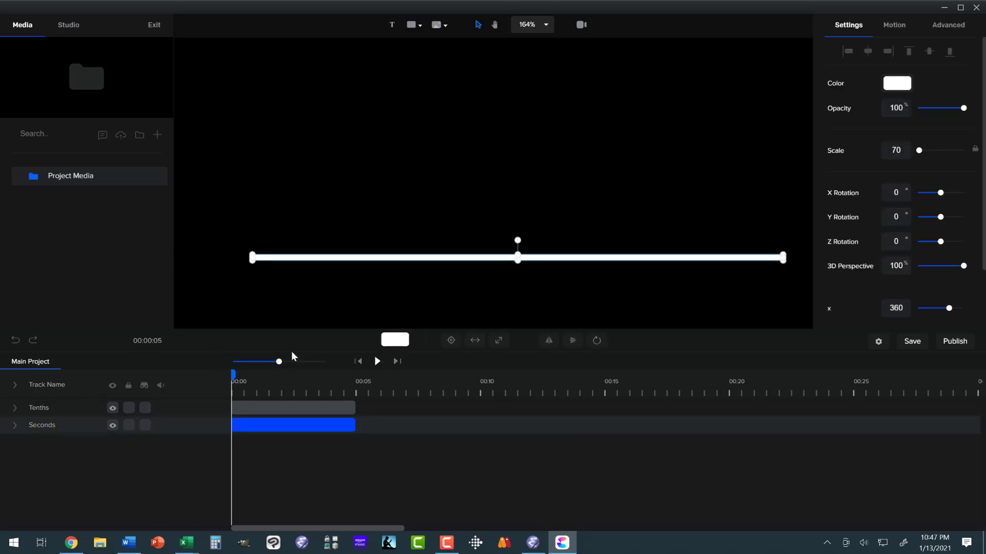
click(545, 25)
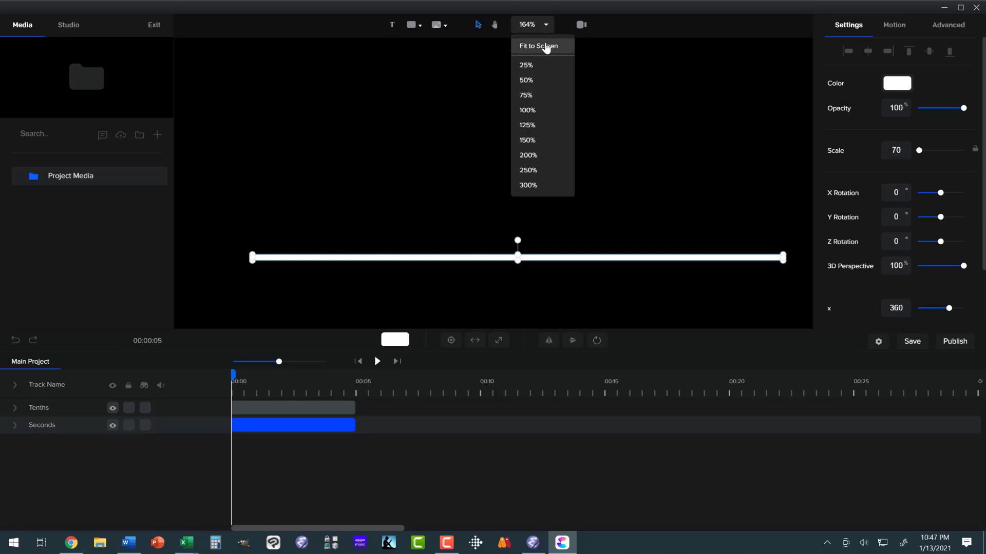
click(546, 47)
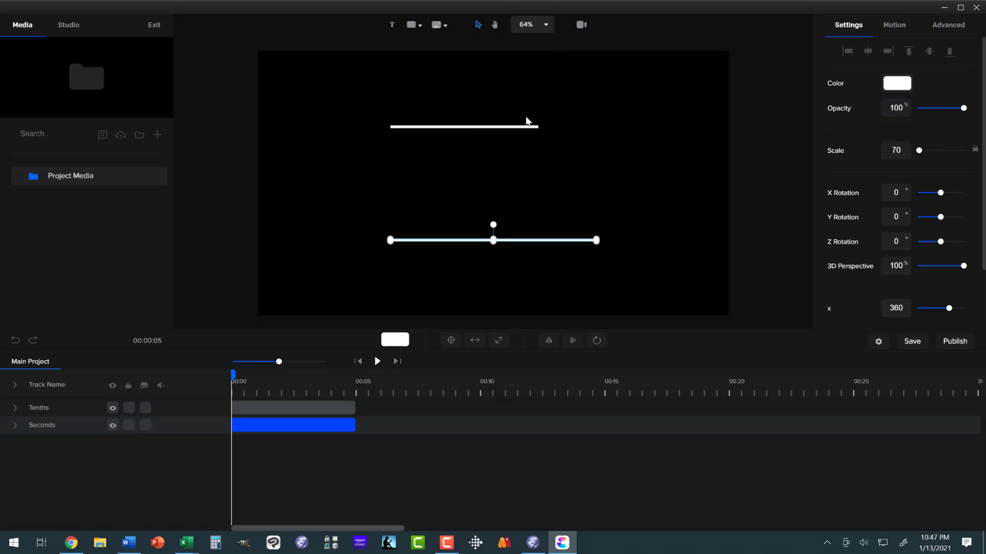
click(512, 240)
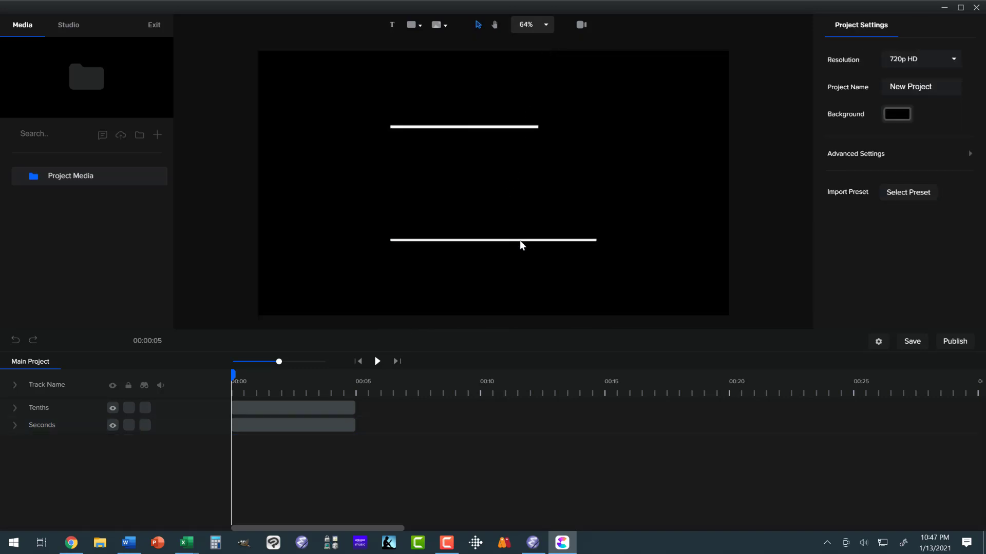
click(336, 425)
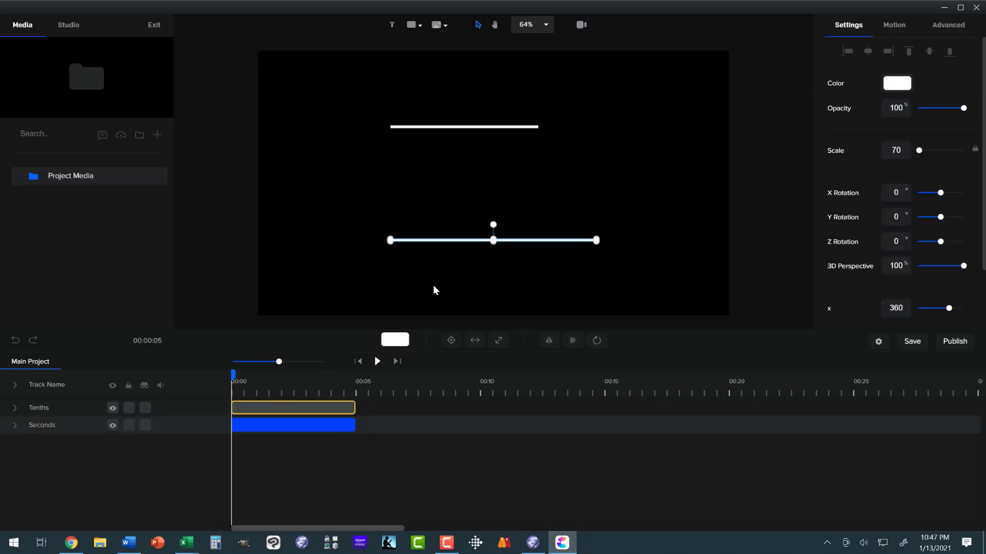
click(470, 239)
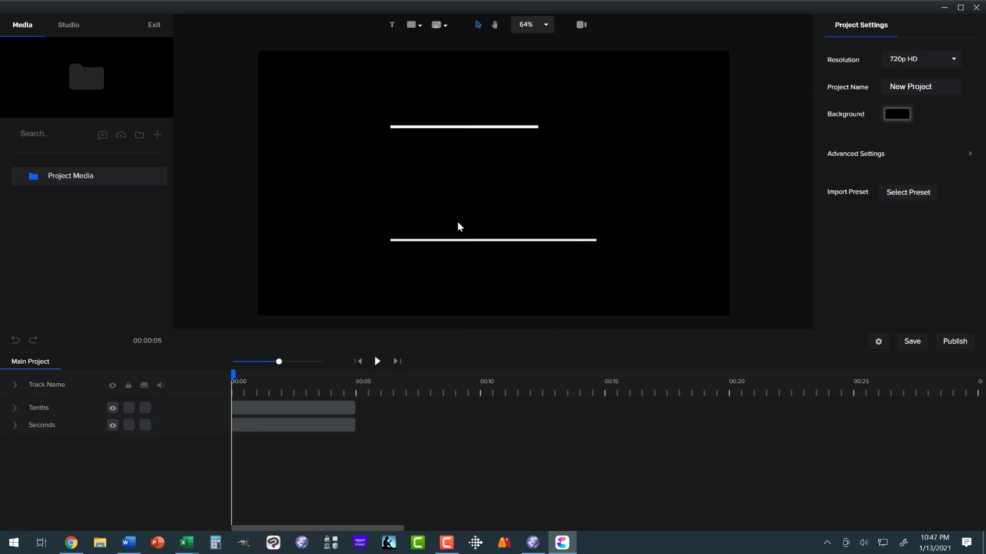
scroll(457, 222, up, 5)
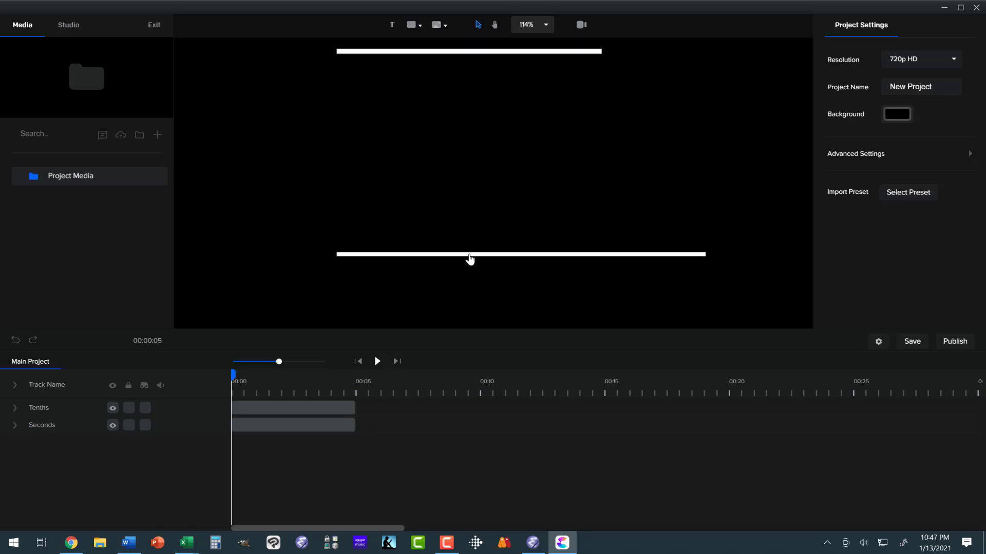
drag(469, 256, 630, 151)
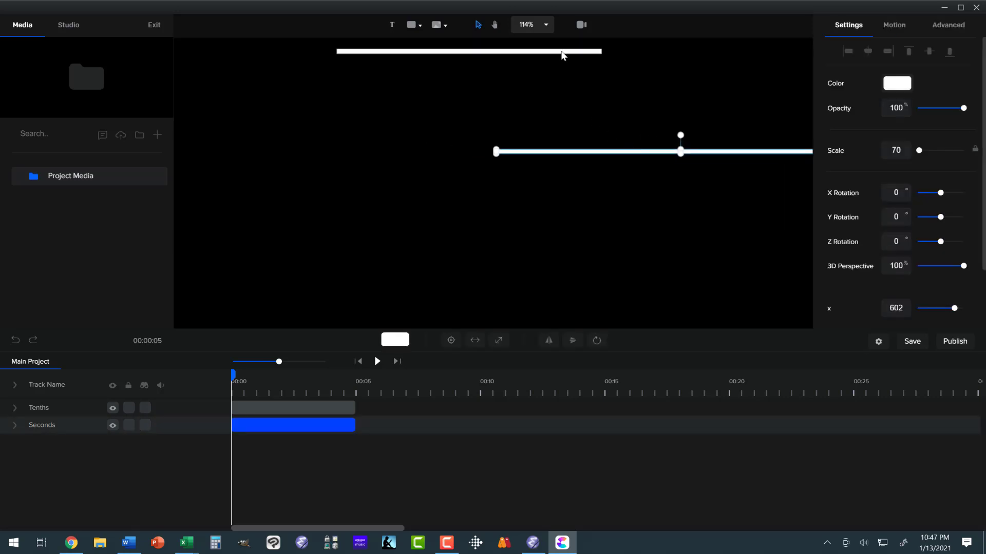
click(546, 26)
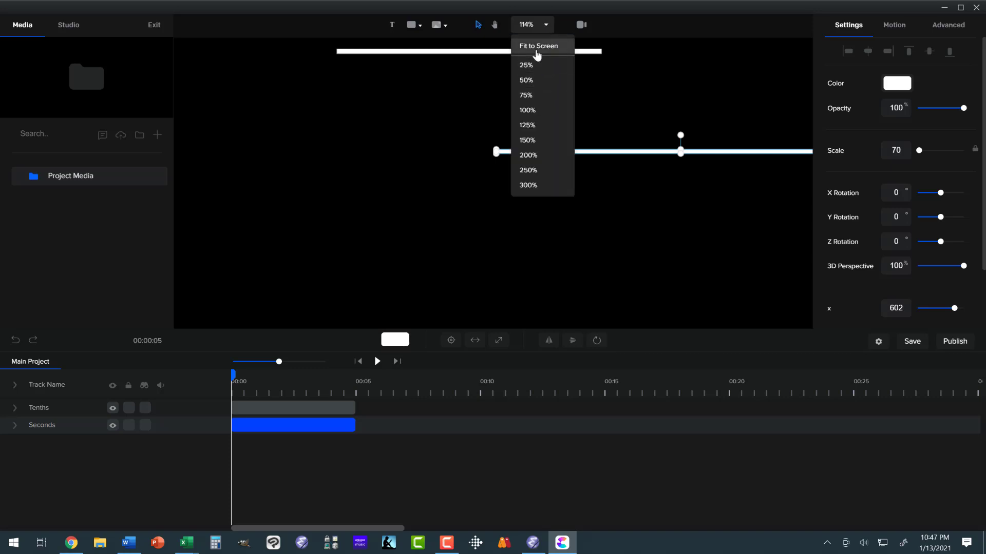
click(535, 47)
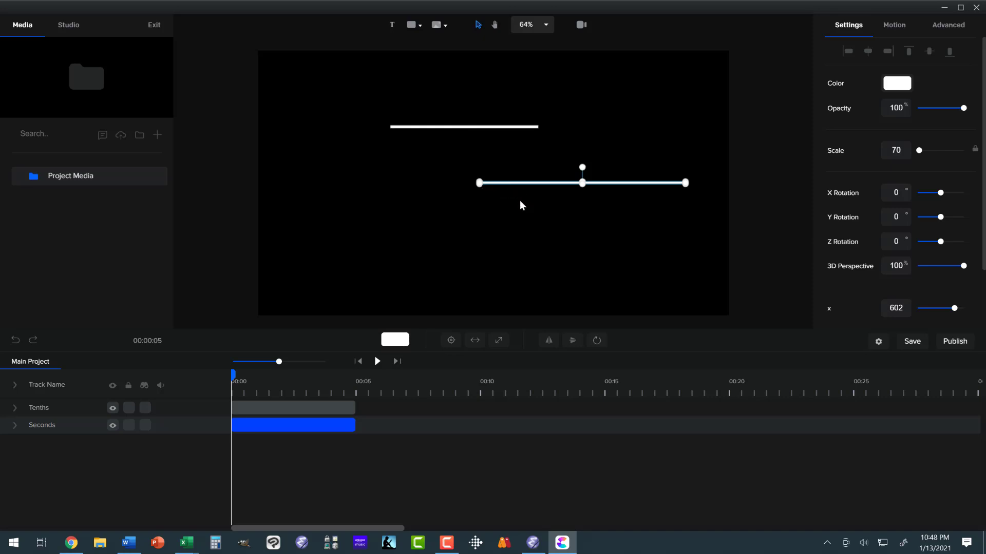
Add an animation with Rotation enabled to the Seconds track.
click(14, 427)
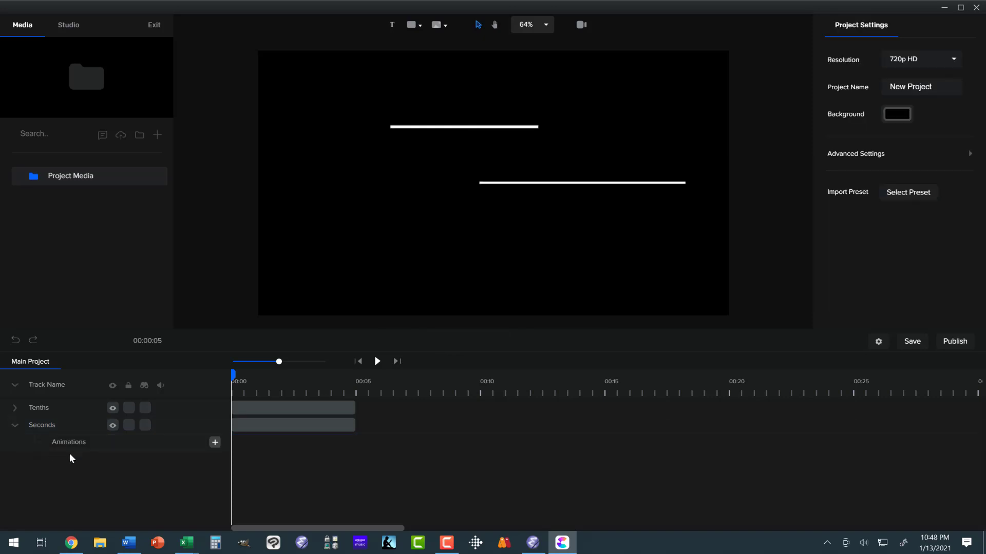
click(214, 442)
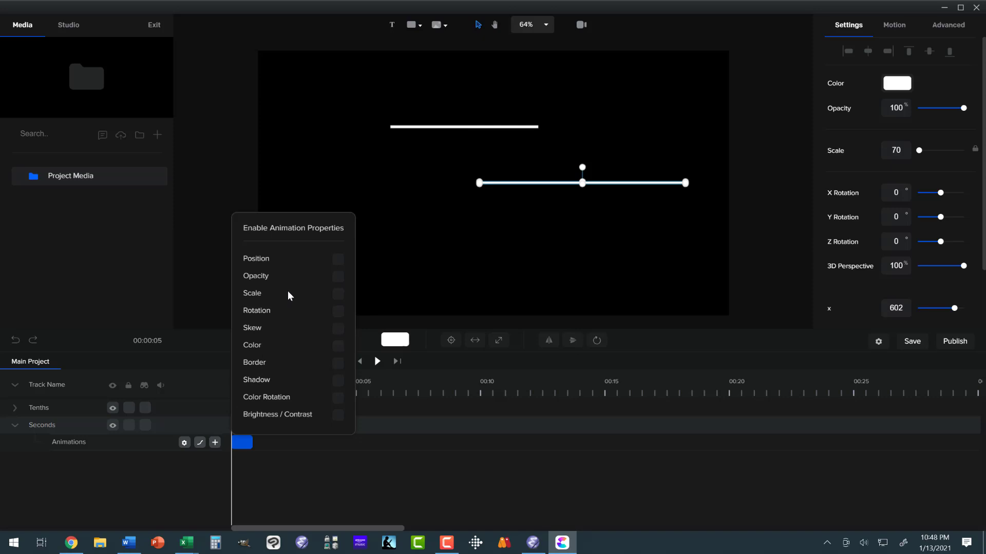
click(337, 312)
click(387, 447)
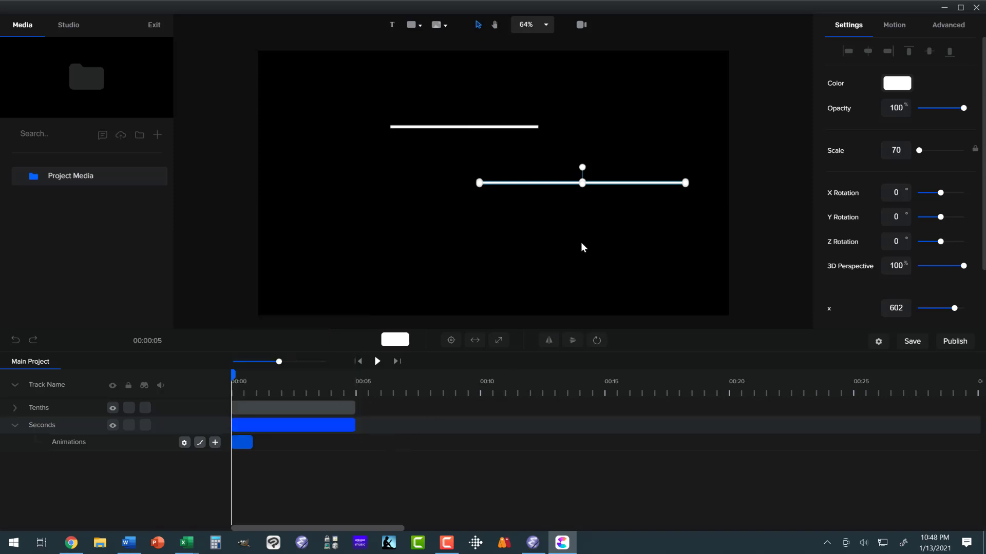
Rotate the Seconds line at the timeline start so it points straight up, with a Z rotation of -90°.
click(584, 168)
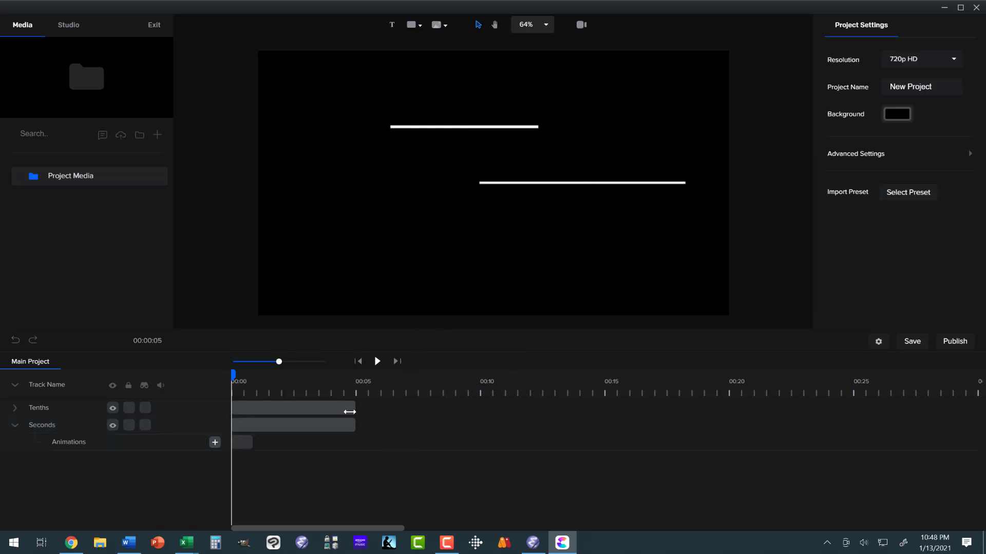
click(336, 427)
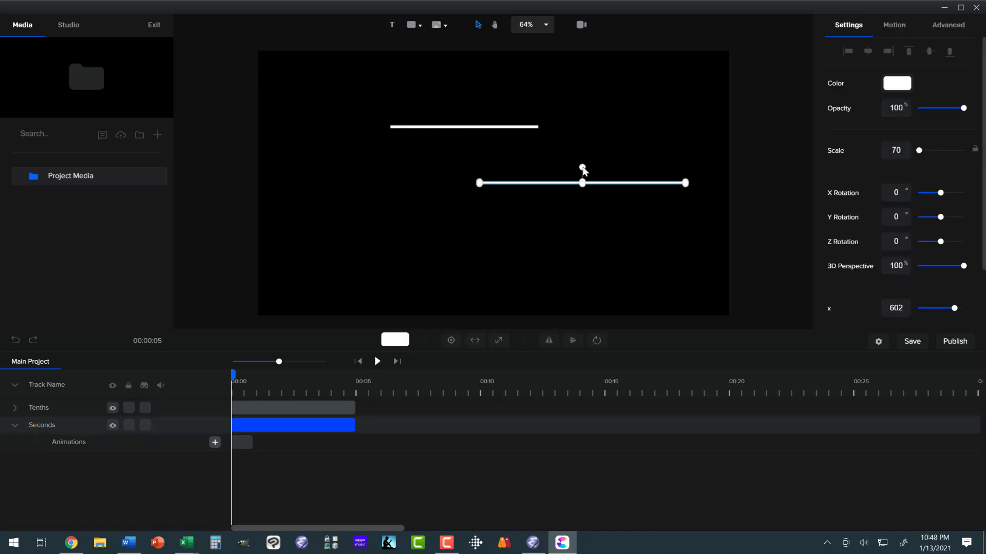
scroll(562, 204, up, 5)
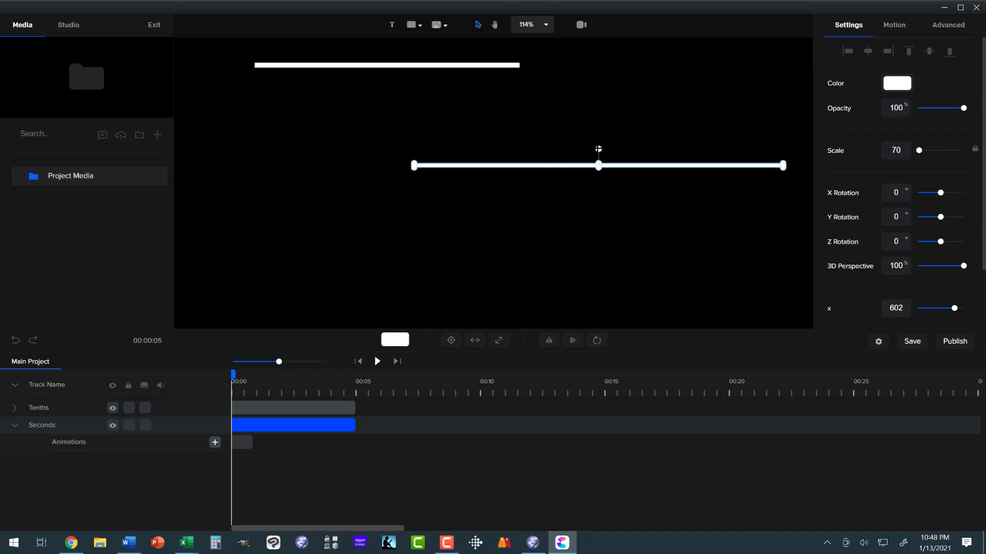
drag(598, 148, 400, 1)
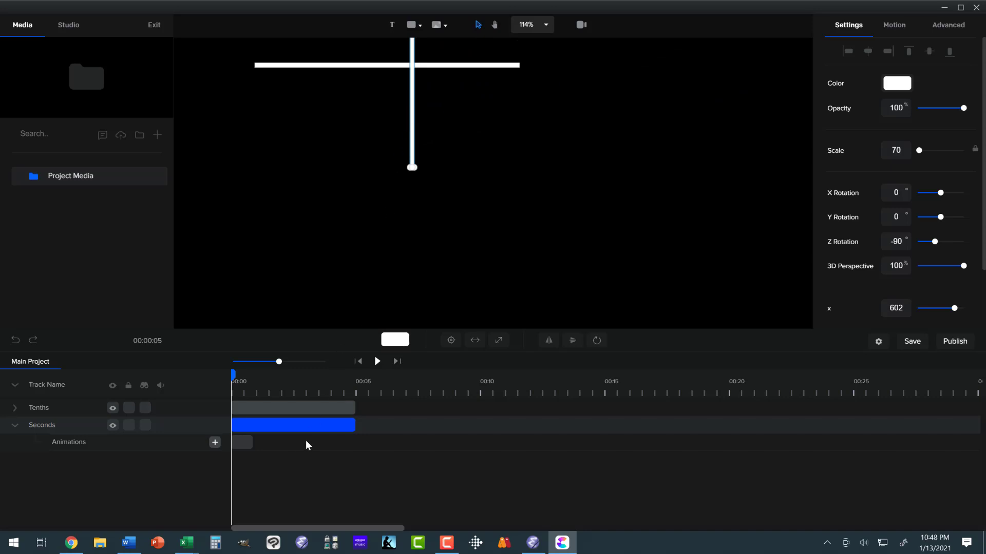
Shift the Seconds animation off the clip start and, past its end, rotate the line to a Z rotation of 270°.
drag(250, 448, 282, 447)
drag(272, 381, 312, 380)
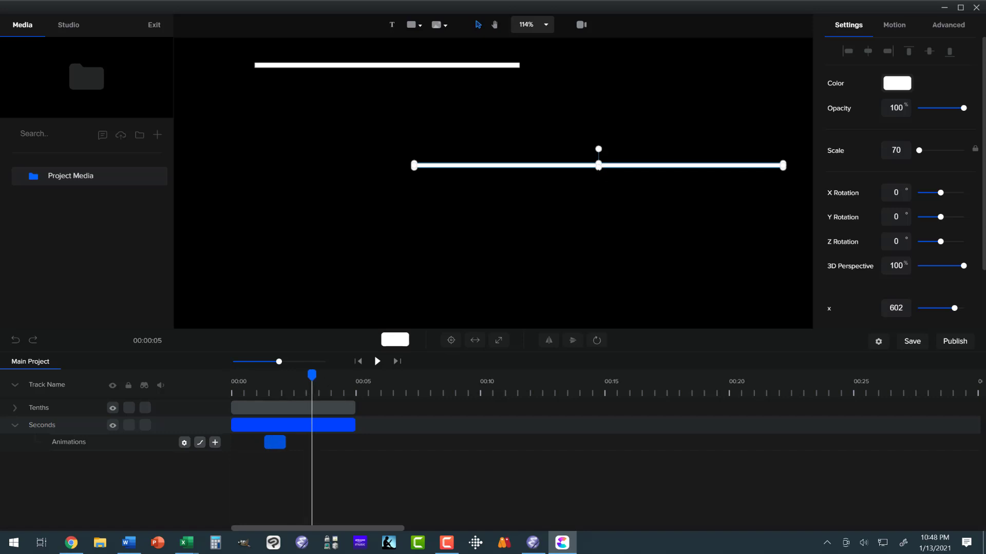
drag(598, 149, 408, 128)
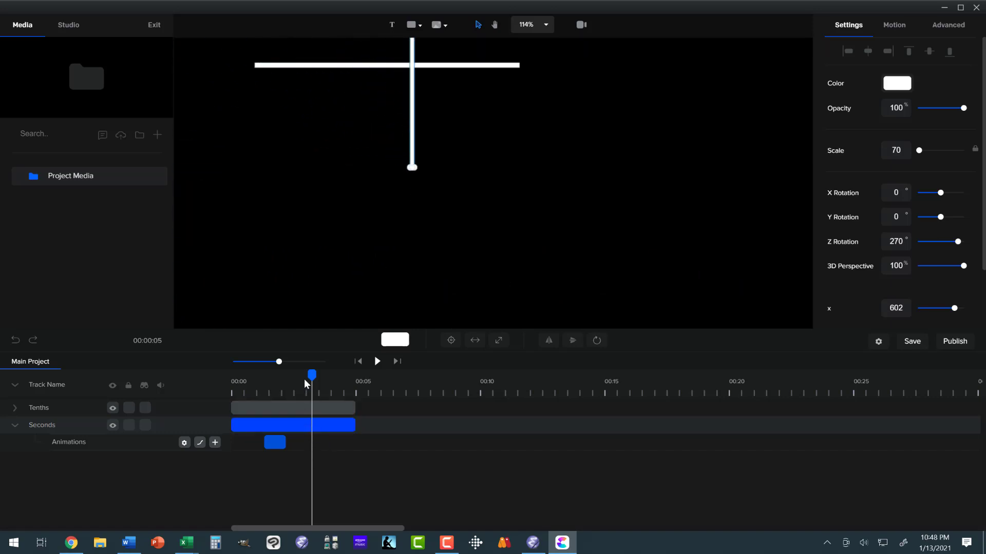
Return the playhead to the start and stretch the Seconds animation over the whole five-second clip.
drag(311, 375, 227, 399)
click(232, 408)
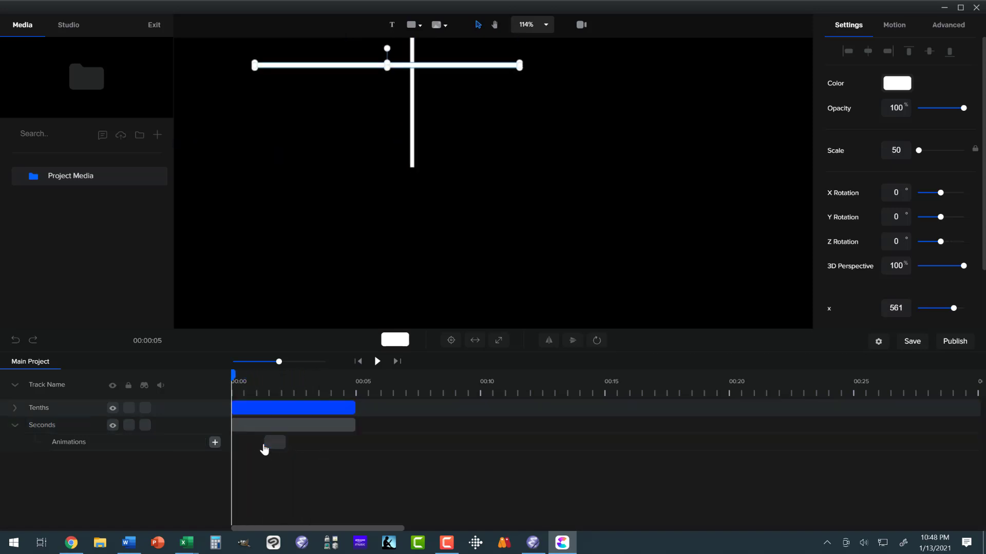
click(265, 446)
drag(264, 442, 348, 443)
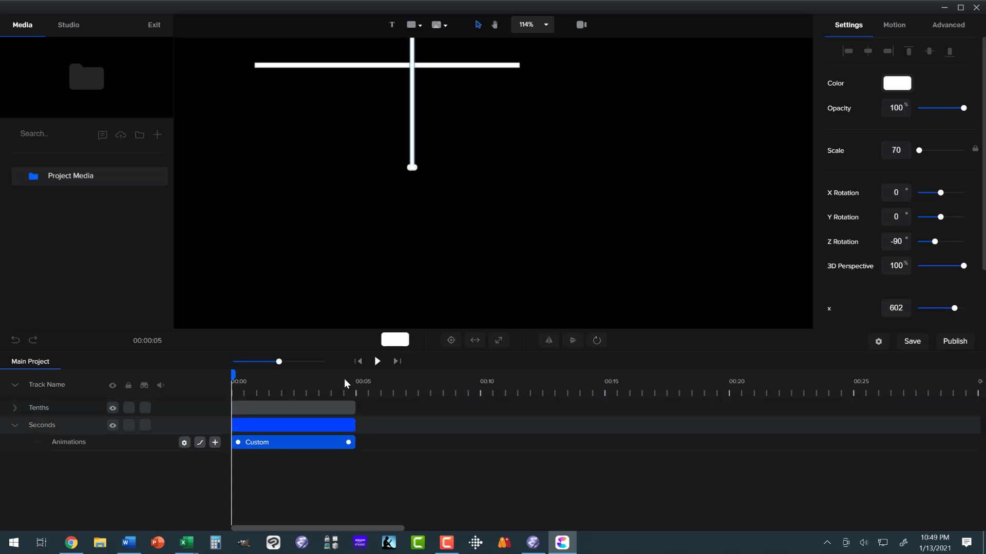
Extend the Seconds clip and its animation to a duration of one minute.
drag(279, 362, 254, 370)
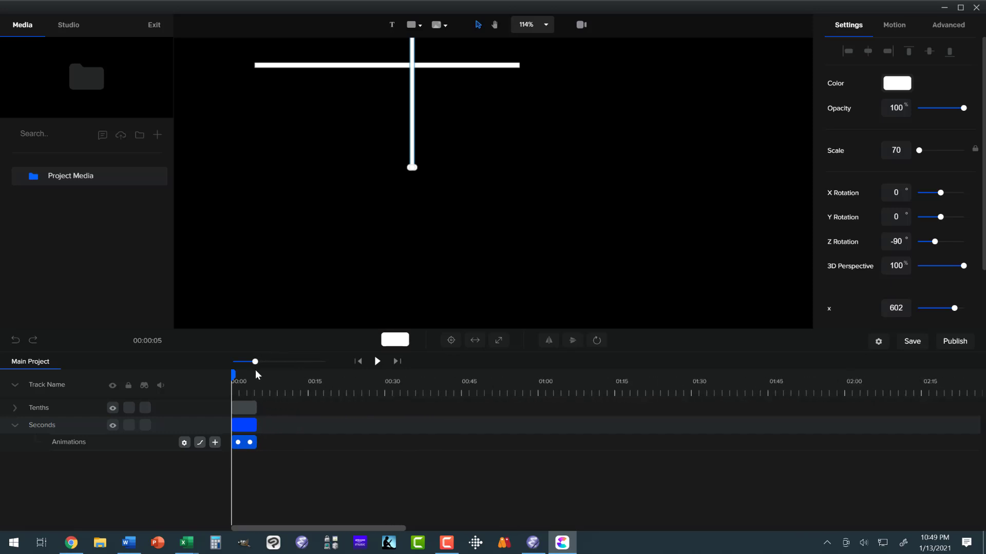
click(252, 428)
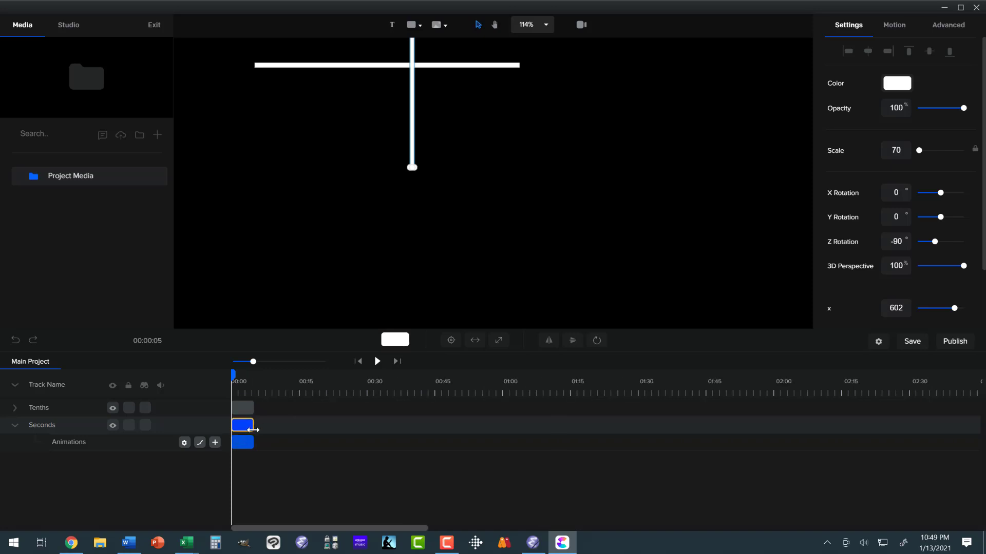
drag(252, 428, 505, 420)
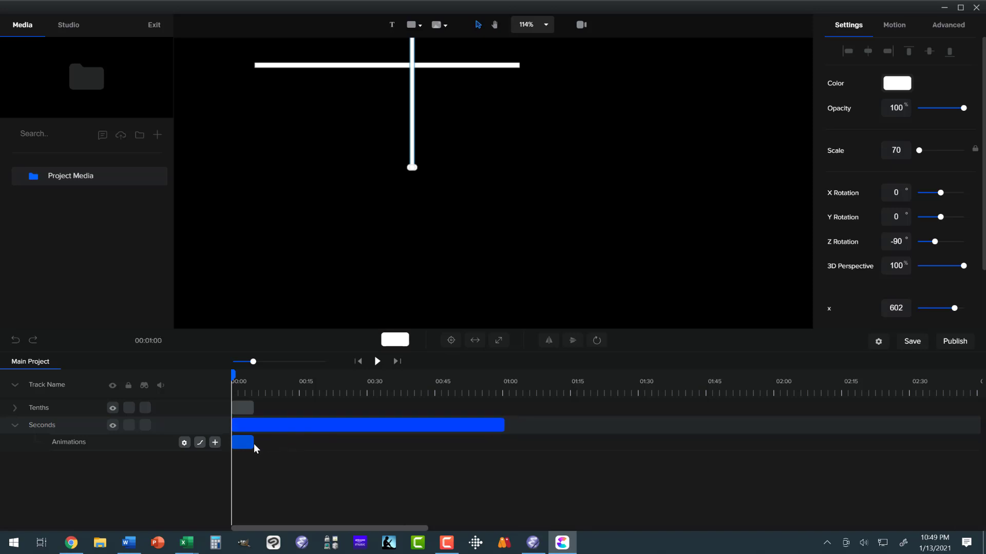
drag(252, 442, 504, 445)
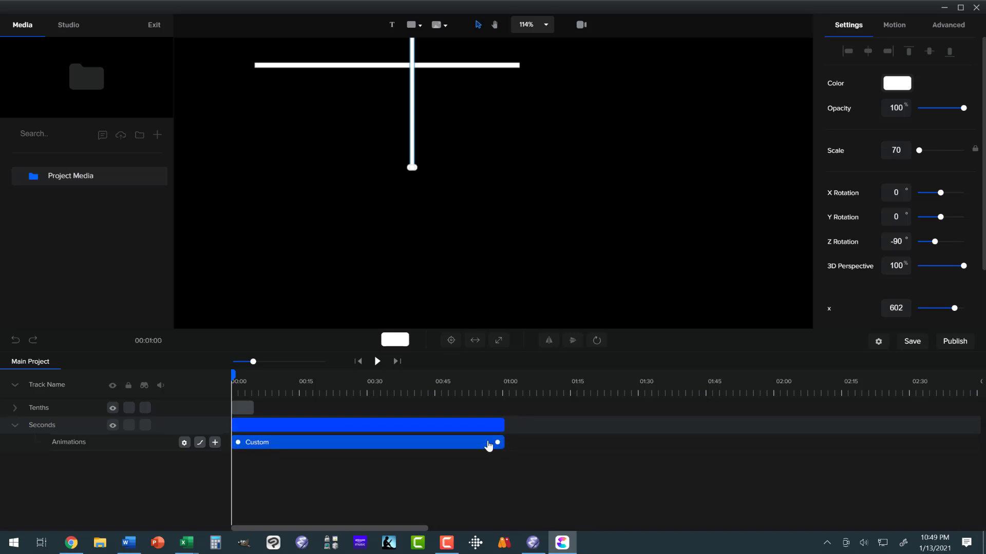
click(297, 421)
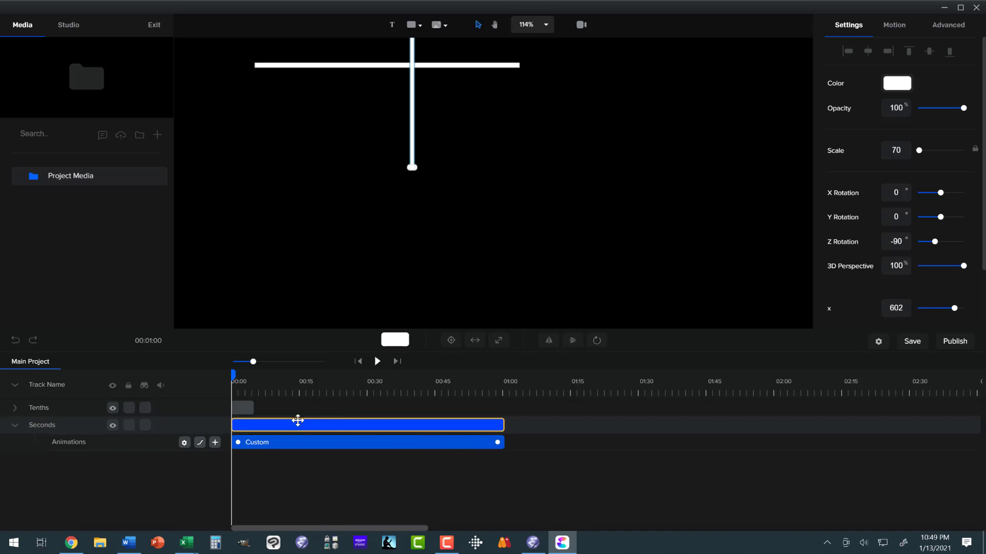
Set the Tenths line's rotation anchor to its bottom-left corner, join it to the Seconds line's base, and rotate it to about -14°.
click(242, 407)
click(243, 407)
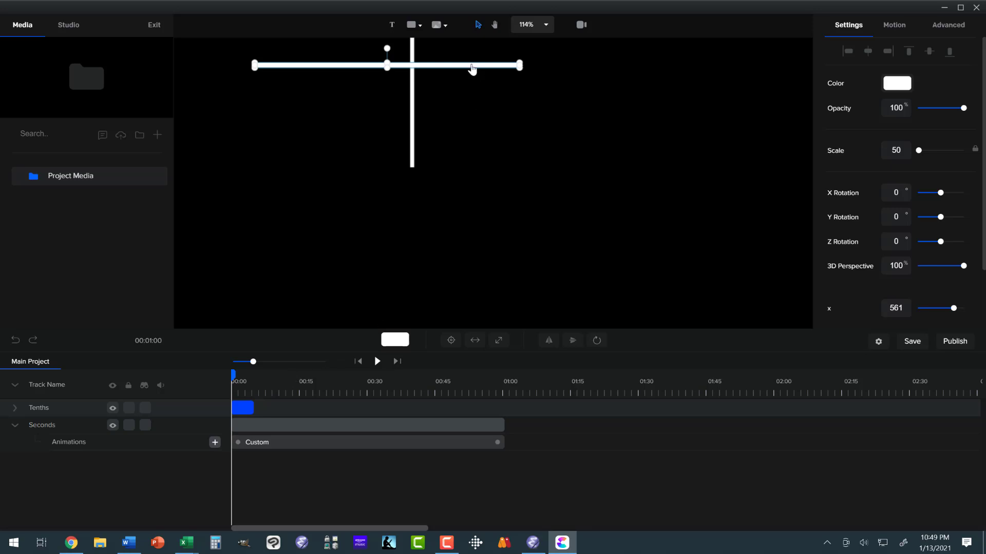
click(595, 341)
click(577, 310)
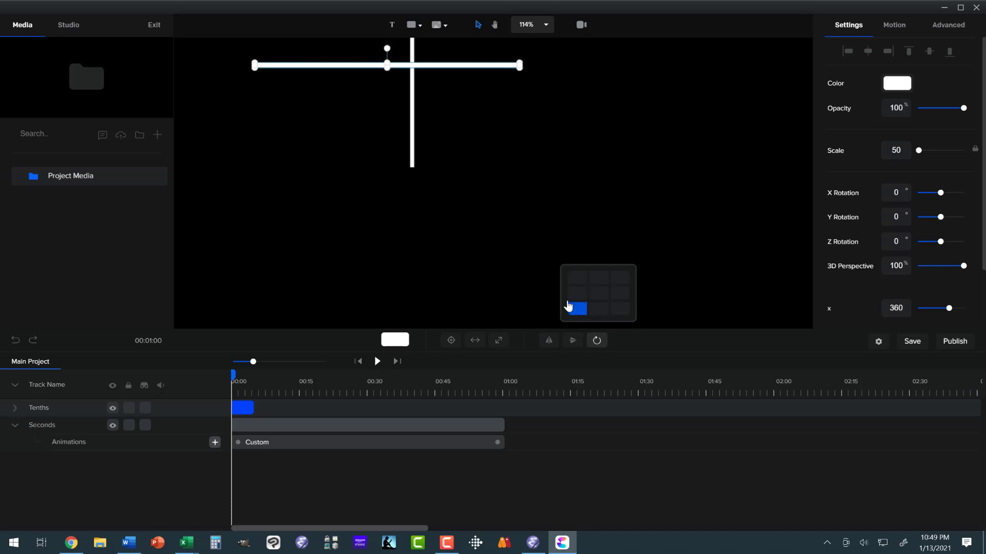
drag(444, 71, 600, 166)
drag(546, 148, 513, 140)
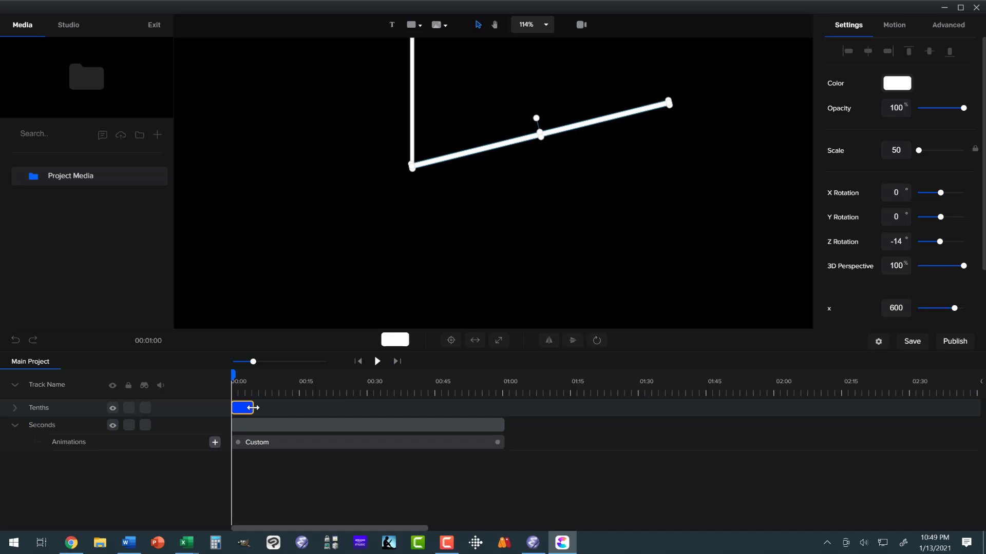
Extend the Tenths clip to a duration of 1:59.
drag(252, 407, 768, 434)
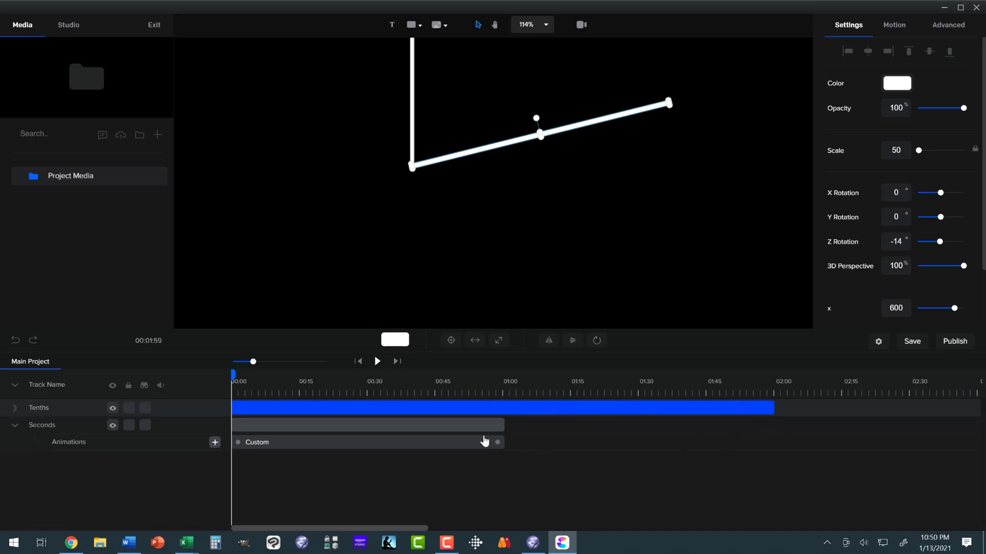
click(420, 425)
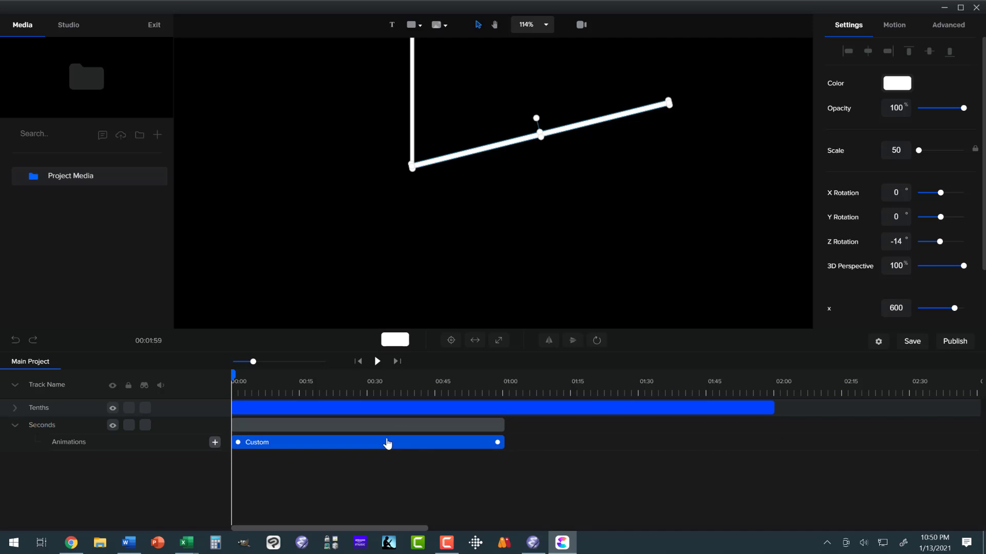
click(338, 409)
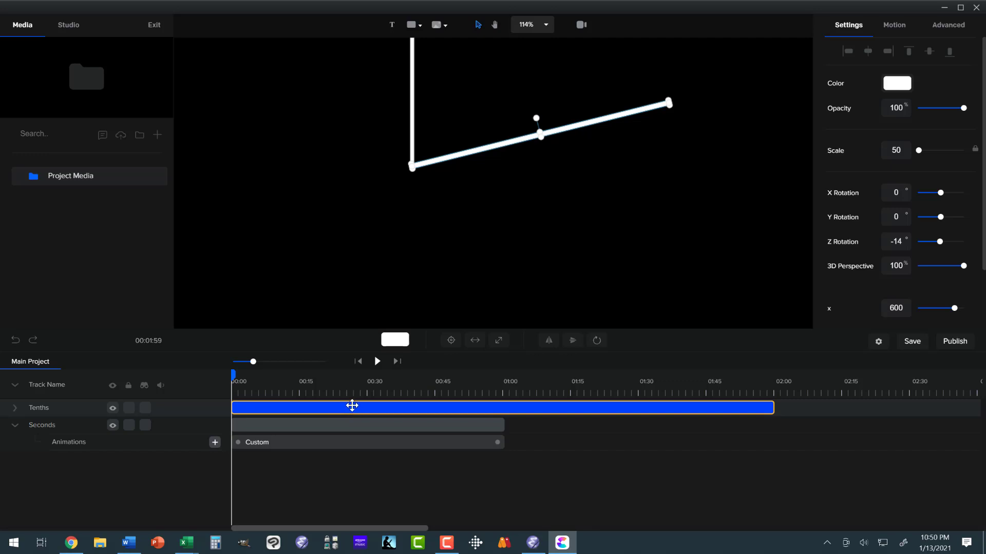
click(308, 424)
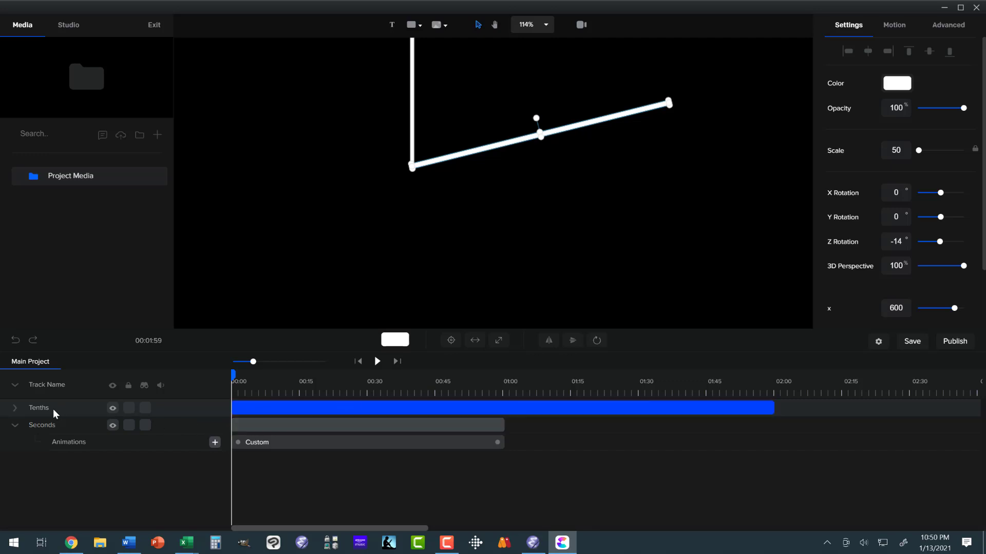
Add an animation to the Tenths track and move it slightly past the clip start.
click(18, 410)
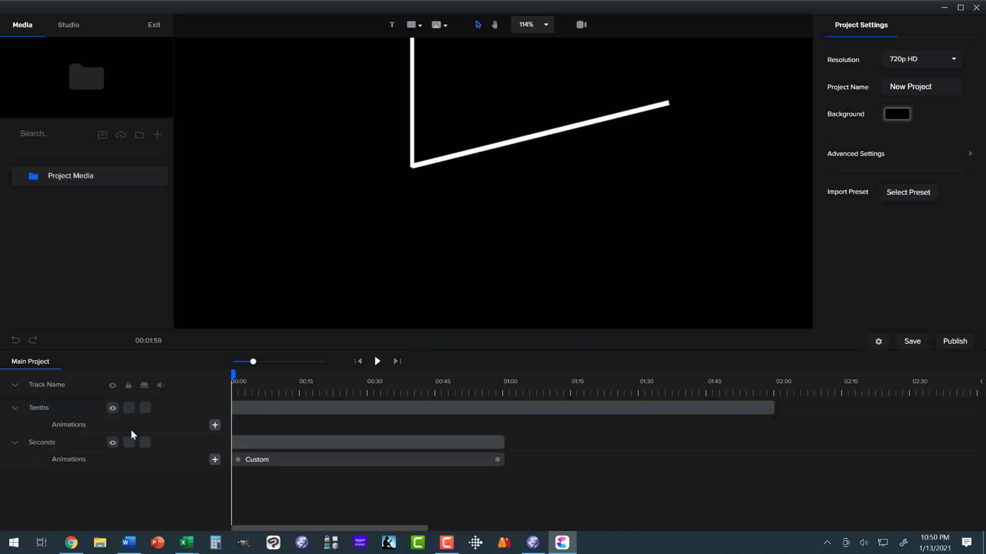
click(214, 426)
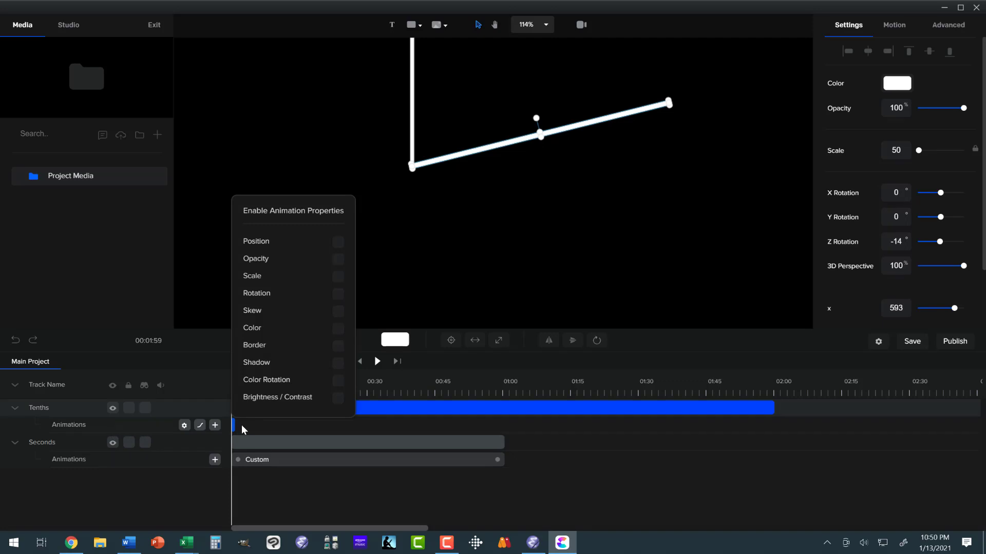
click(240, 424)
mouse_move(232, 425)
mouse_down()
mouse_move(282, 424)
mouse_move(247, 431)
mouse_up()
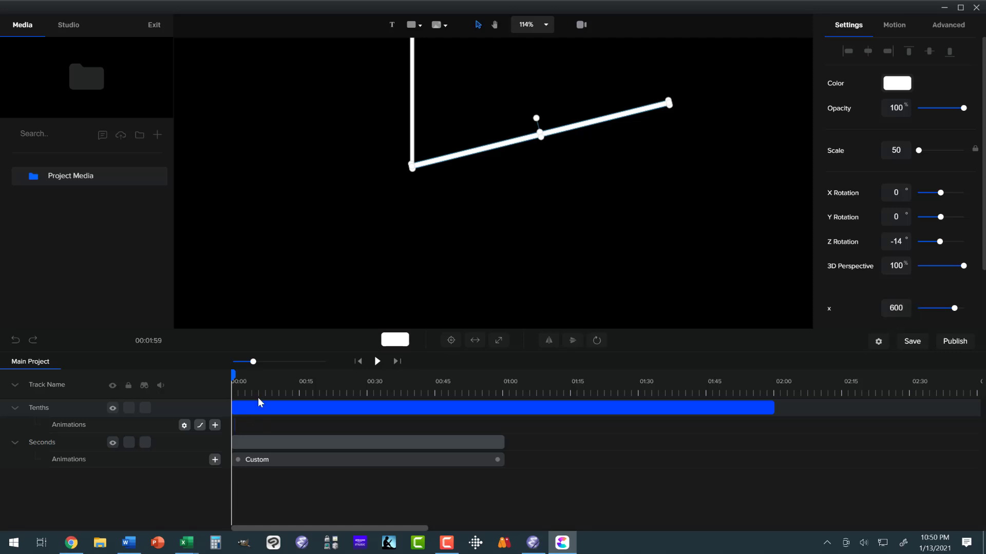
Lengthen the Tenths animation to about 1.5 seconds and position it to begin about one second into the clip.
drag(253, 361, 306, 362)
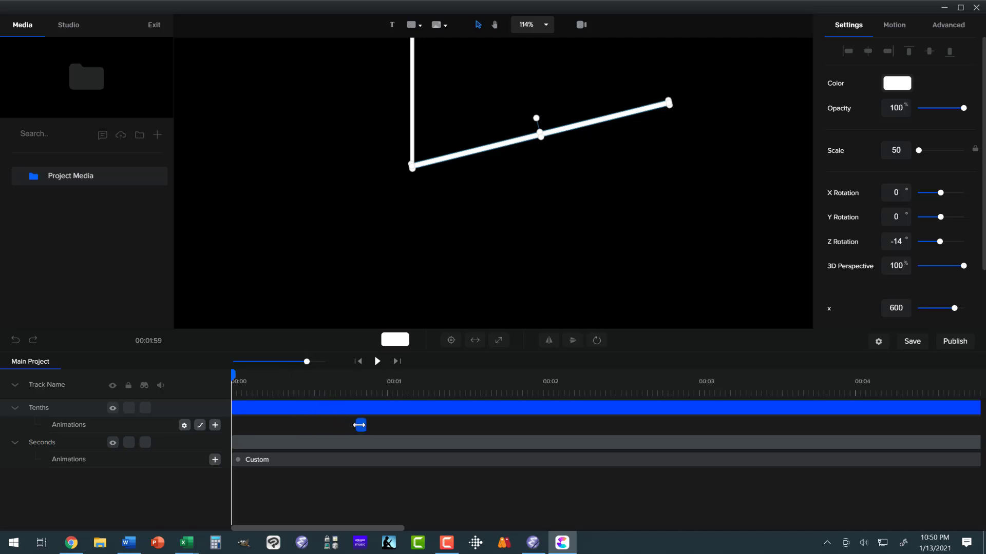
drag(356, 424, 226, 424)
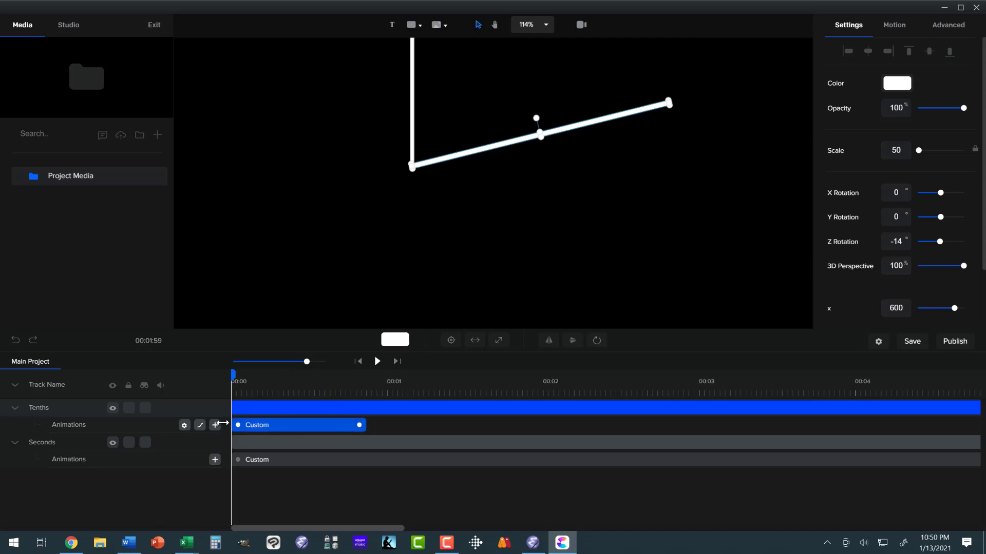
drag(360, 425, 470, 417)
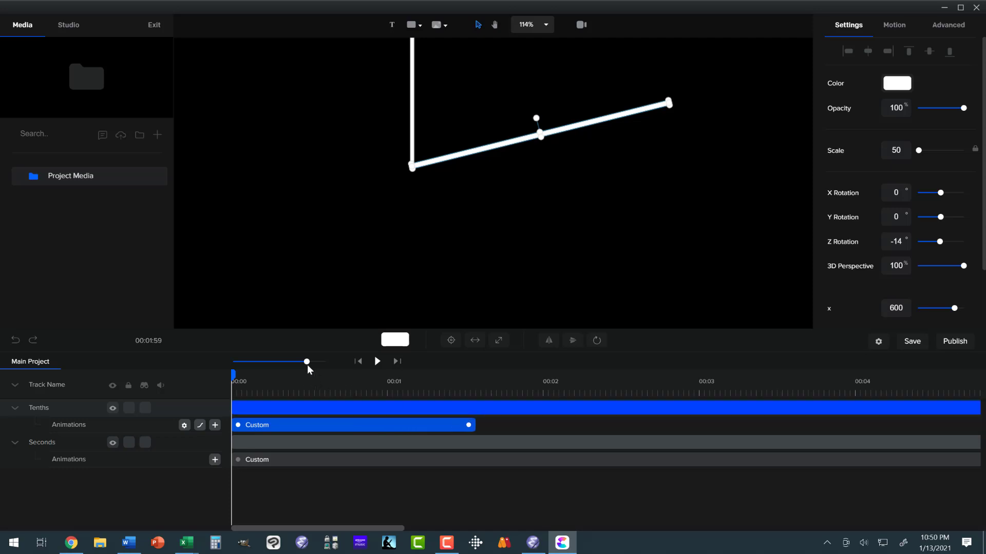
drag(306, 361, 277, 365)
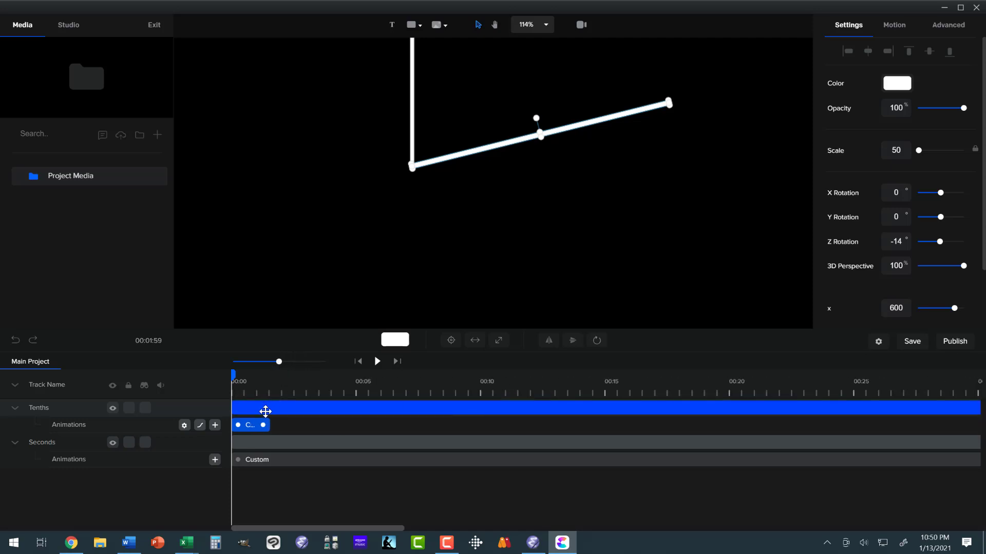
drag(253, 426, 277, 426)
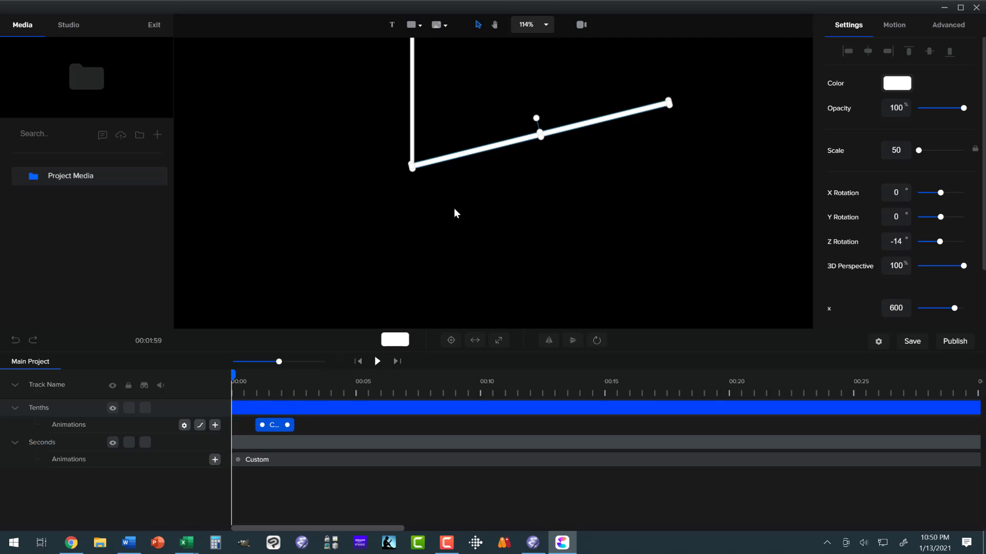
Rotate the Tenths line to a Z rotation of -90° and align it over the Seconds line at x position 602.
click(547, 126)
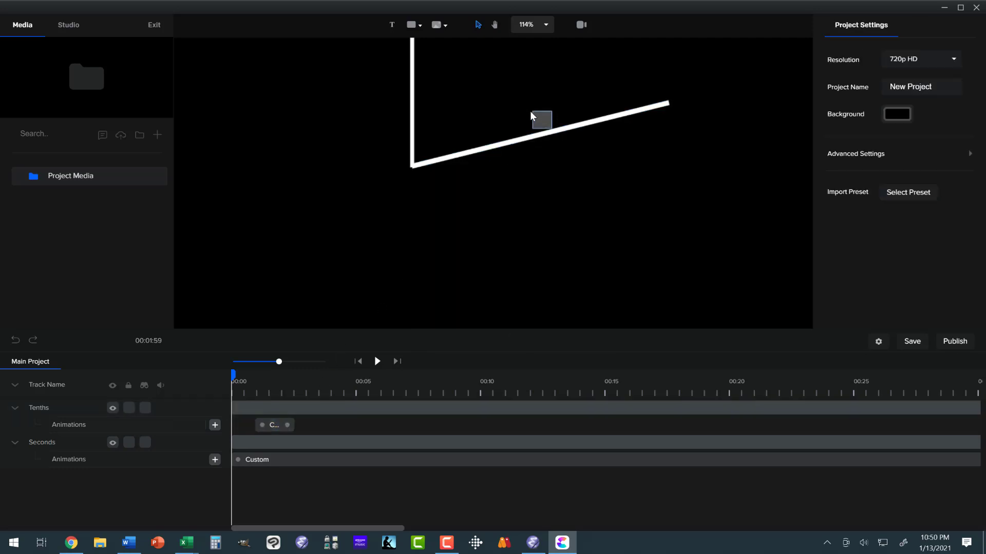
click(580, 130)
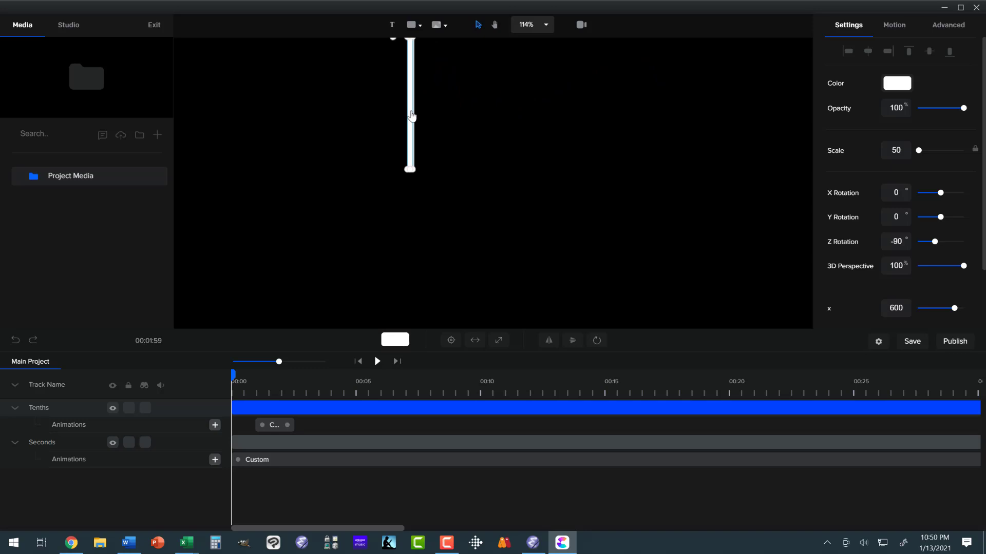
drag(411, 116, 413, 111)
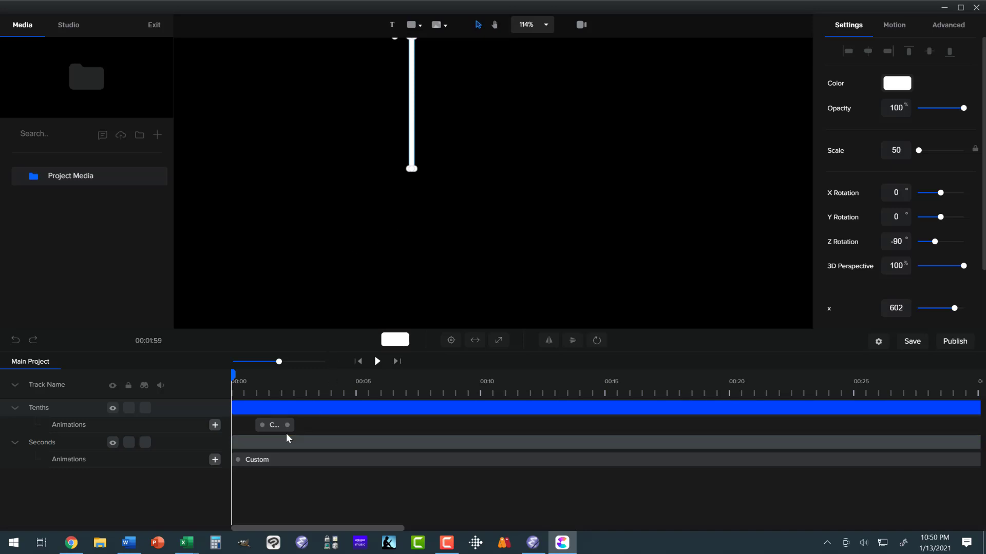
Scrub the timeline to about 20 seconds to check how both lines rotate.
drag(233, 375, 352, 377)
drag(435, 384, 735, 394)
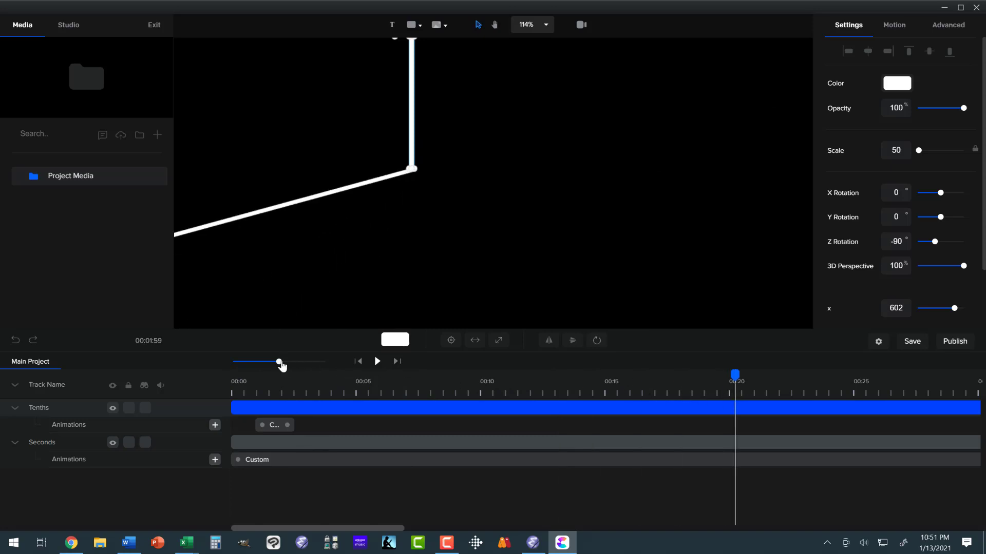
Scrub to the one-minute mark and the end of the Tenths clip to check both lines within the full canvas.
drag(278, 361, 270, 362)
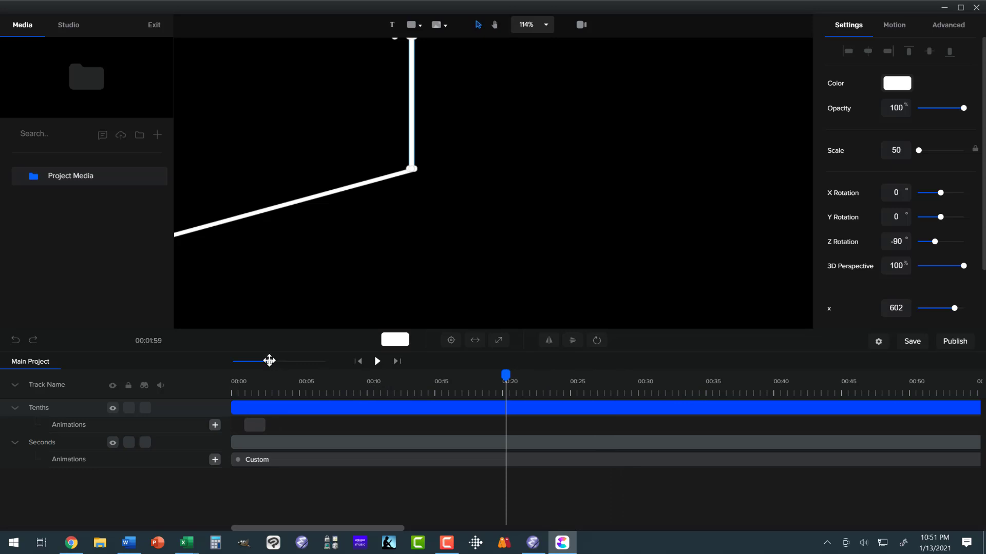
drag(269, 360, 255, 361)
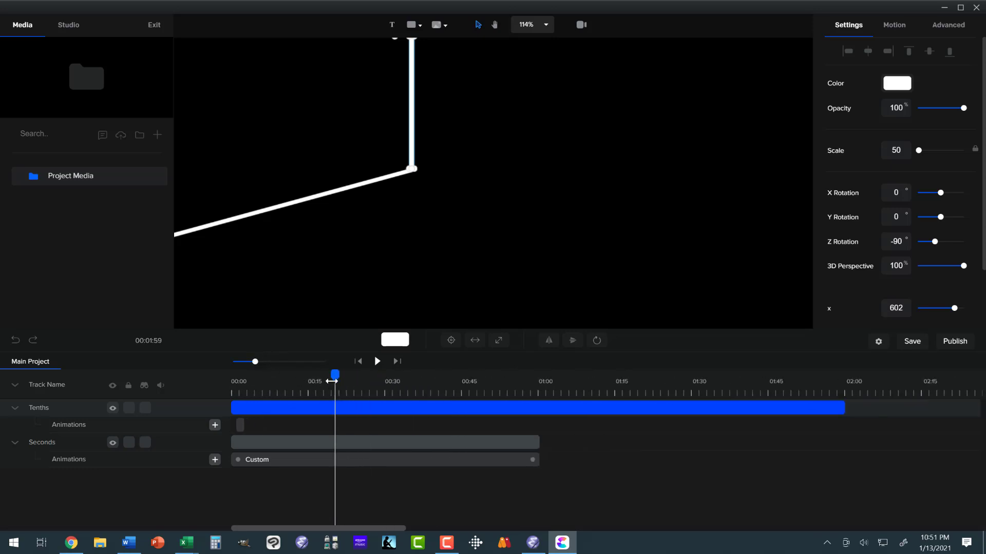
drag(331, 381, 540, 382)
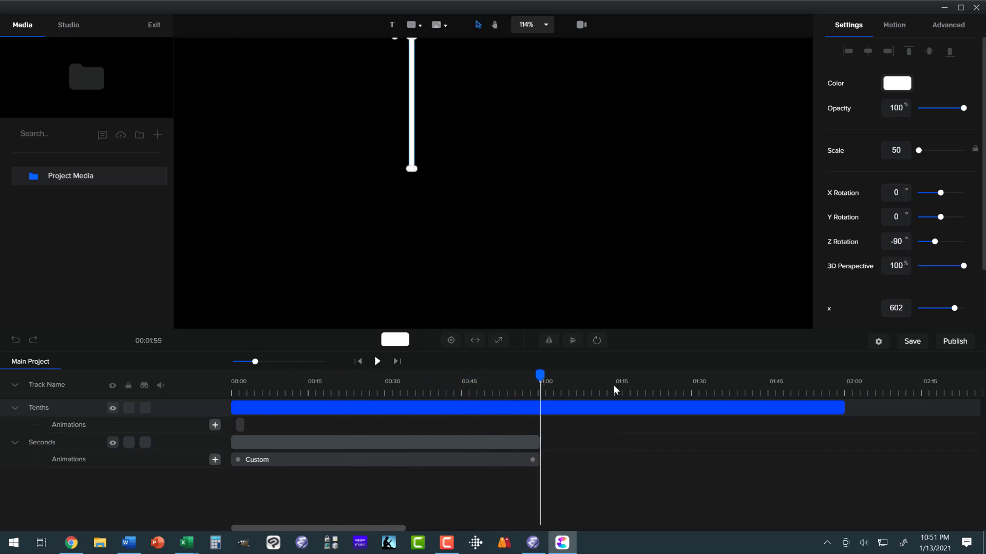
drag(614, 386, 844, 394)
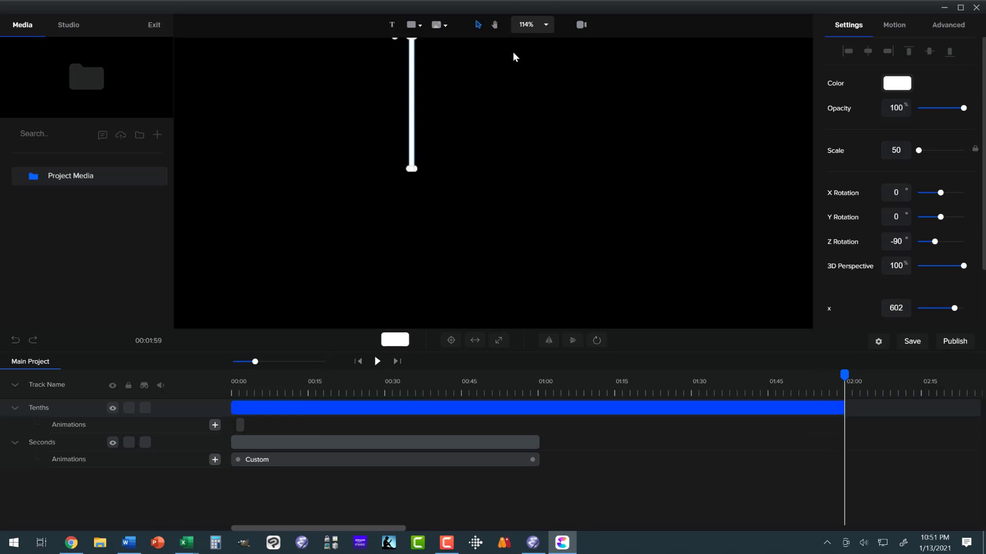
click(539, 25)
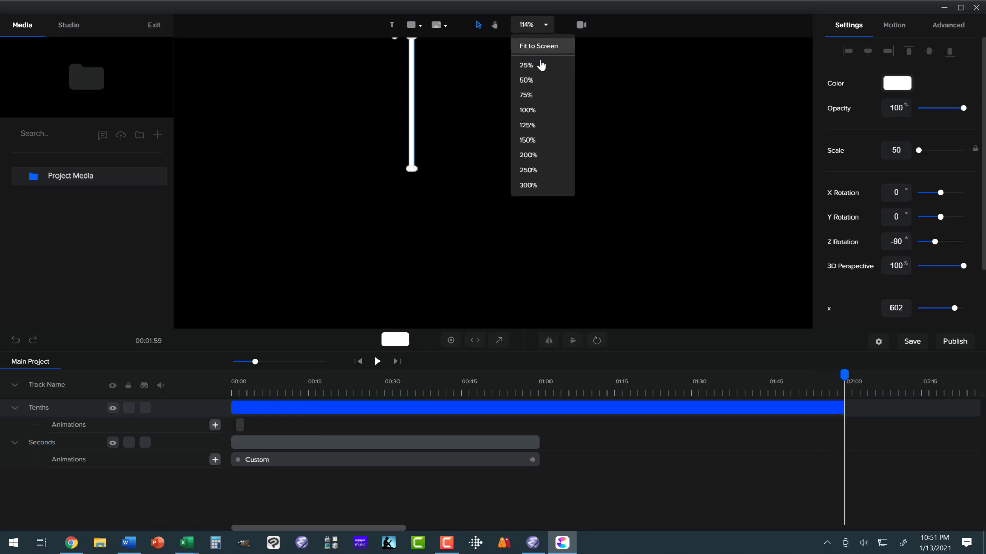
click(537, 47)
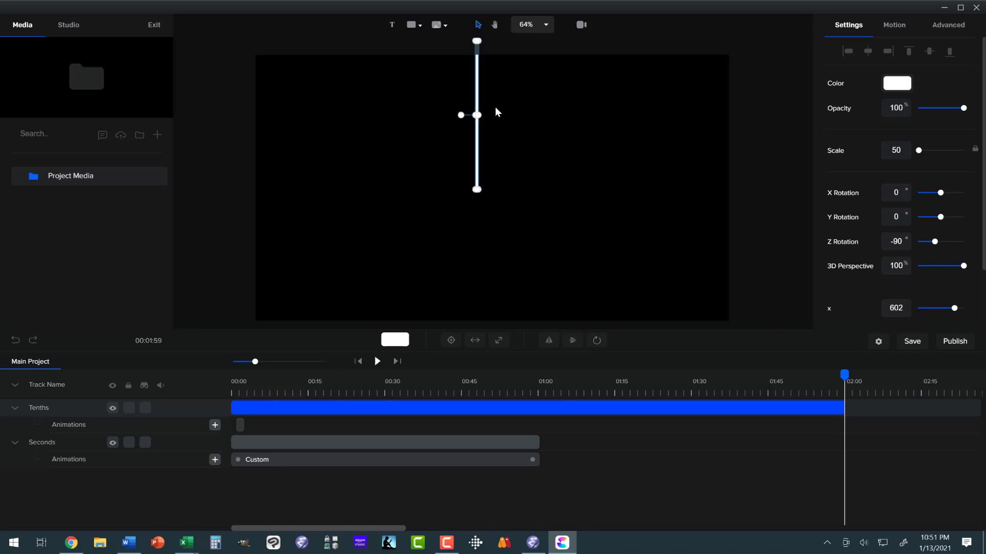
click(544, 28)
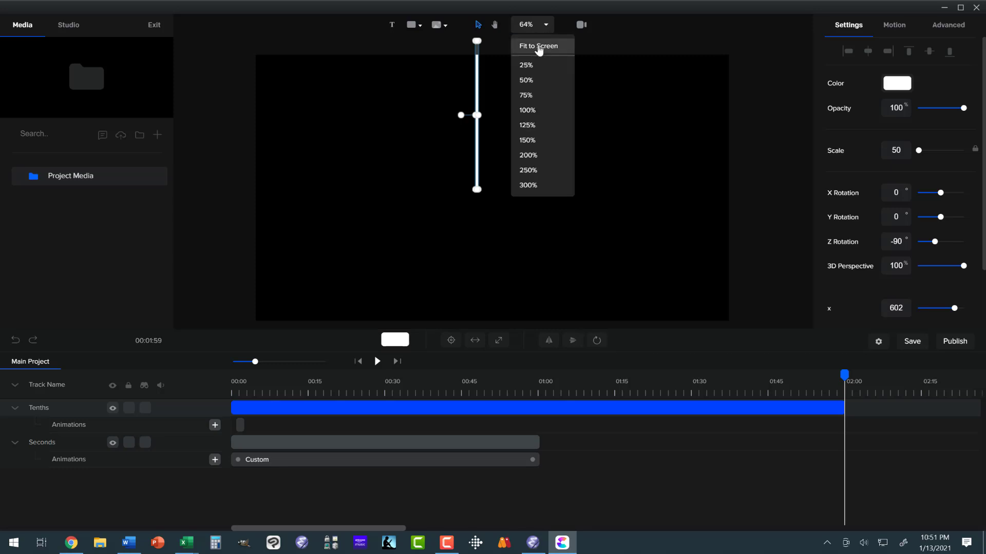
click(538, 47)
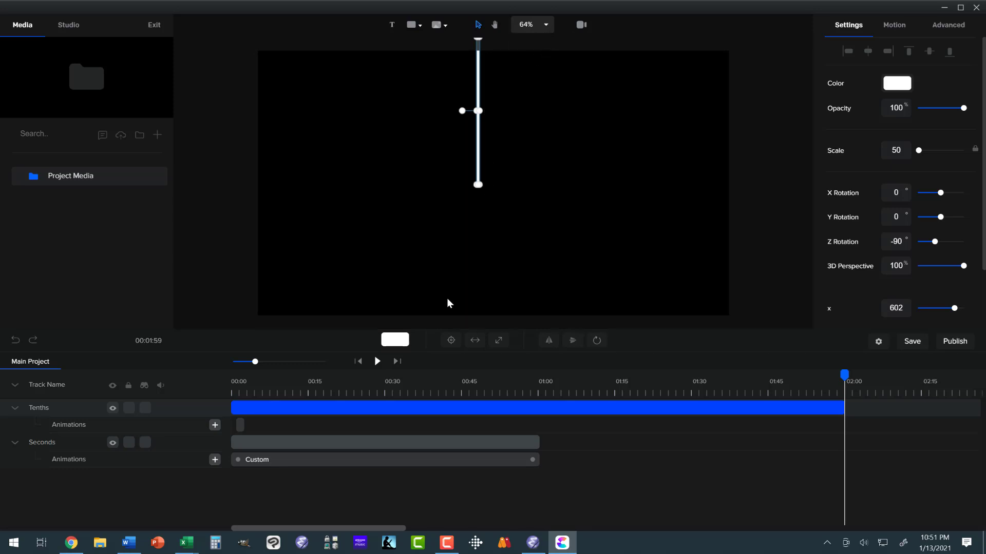
Move the Tenths line down so its full length lies inside the canvas at x position 602.
click(399, 441)
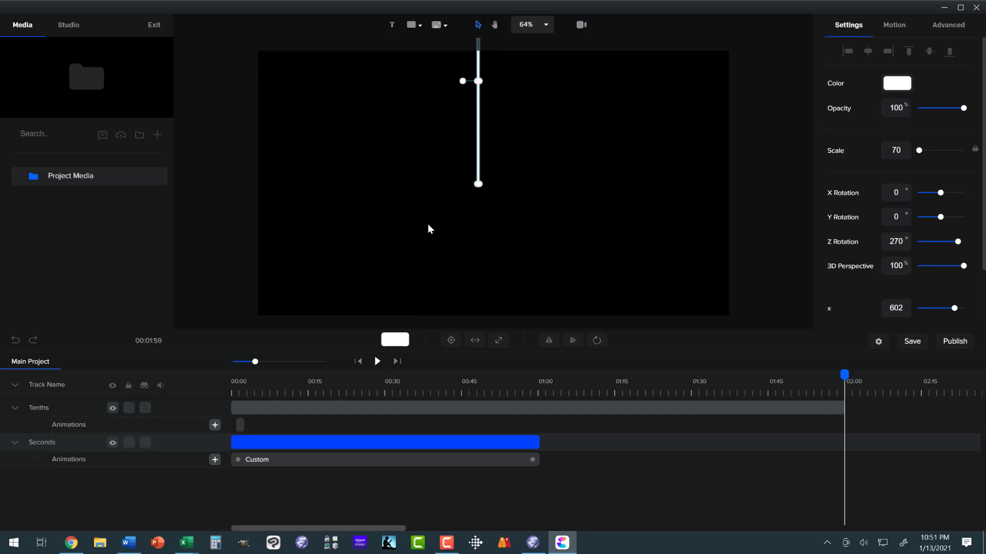
scroll(444, 215, up, 5)
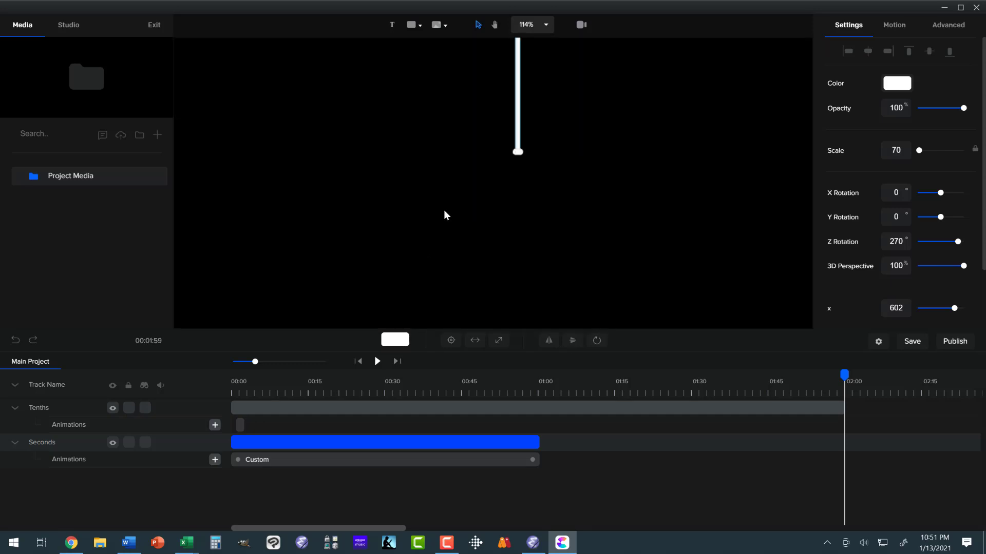
click(517, 135)
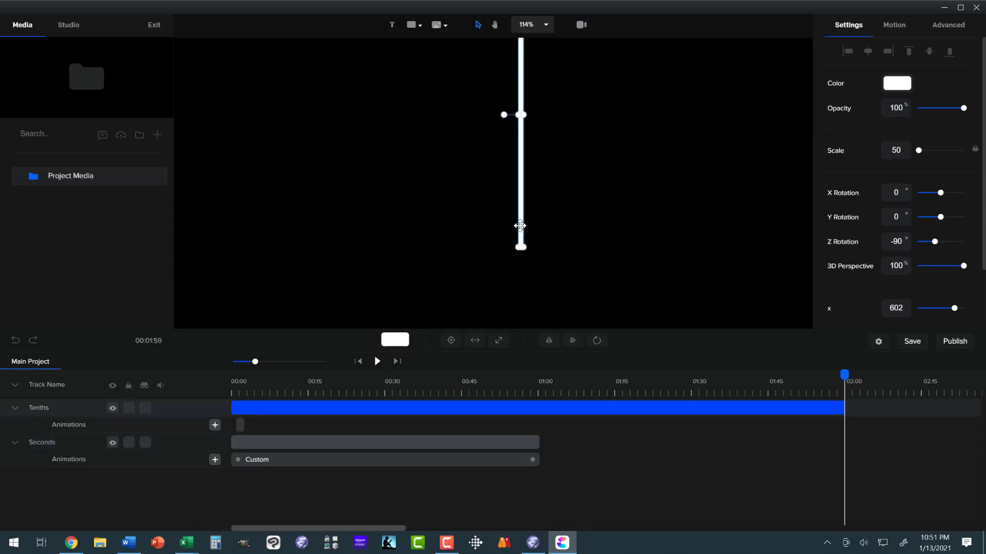
drag(520, 225, 515, 240)
drag(517, 245, 518, 246)
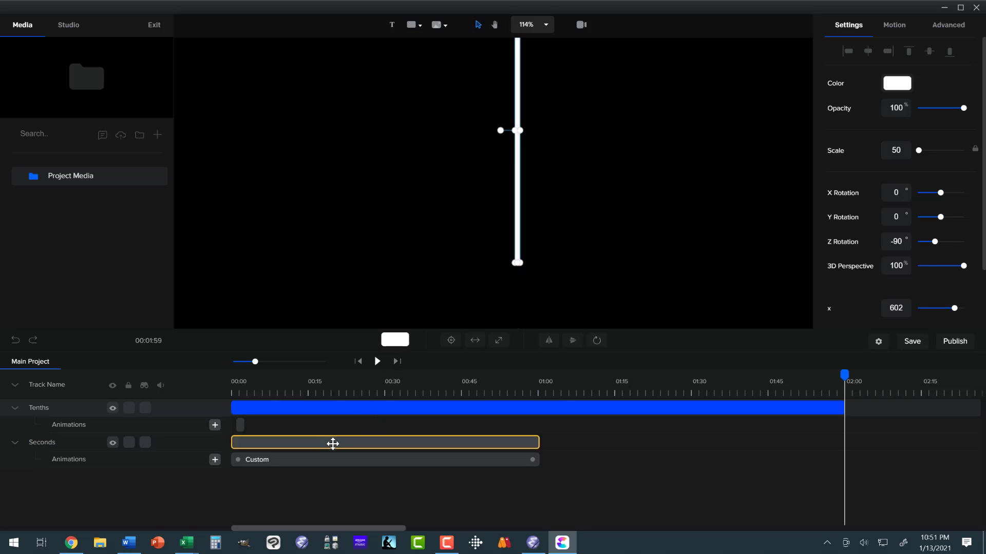
Inspect the placement of the Tenths line on the canvas, both up close and in full view.
click(337, 460)
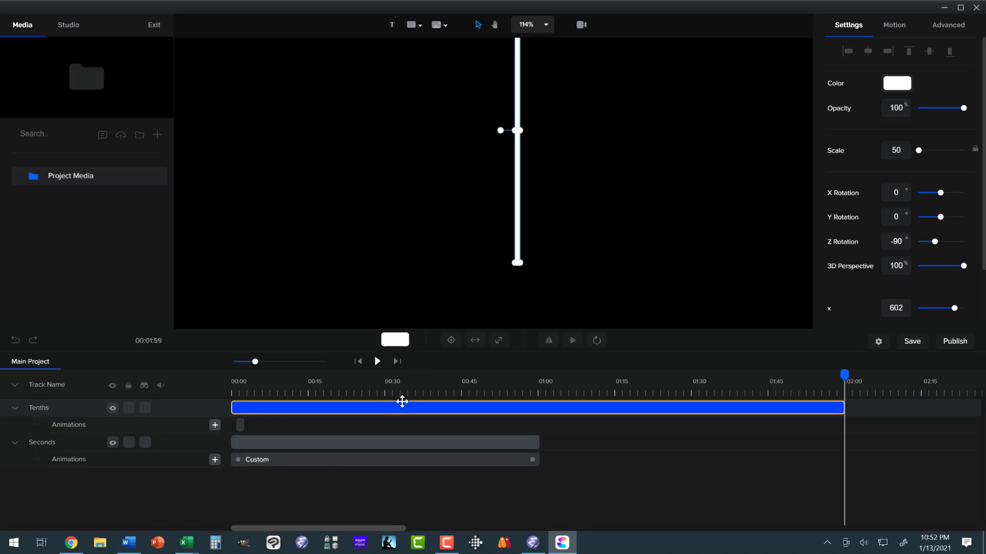
click(448, 327)
scroll(534, 162, up, 4)
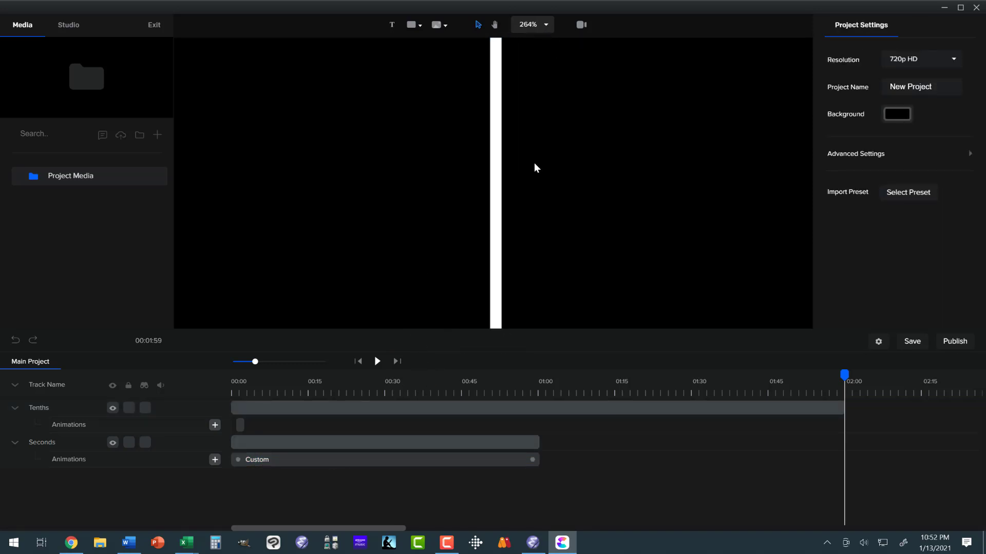
scroll(526, 174, down, 5)
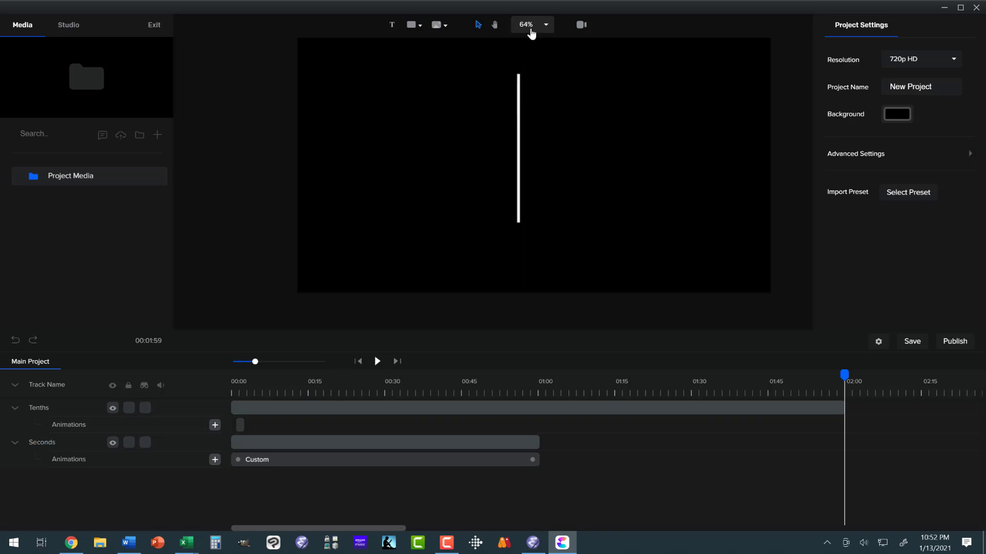
click(532, 27)
click(536, 46)
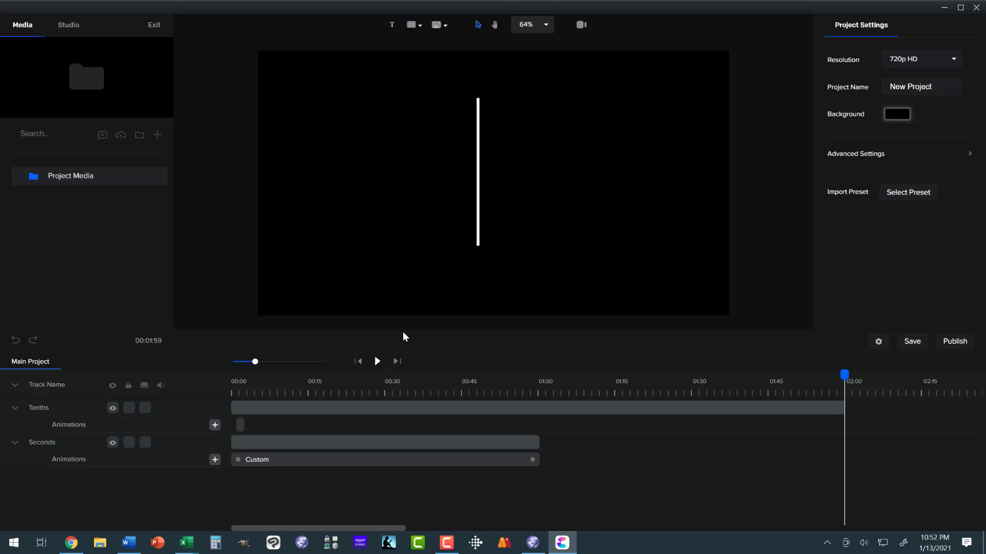
click(401, 405)
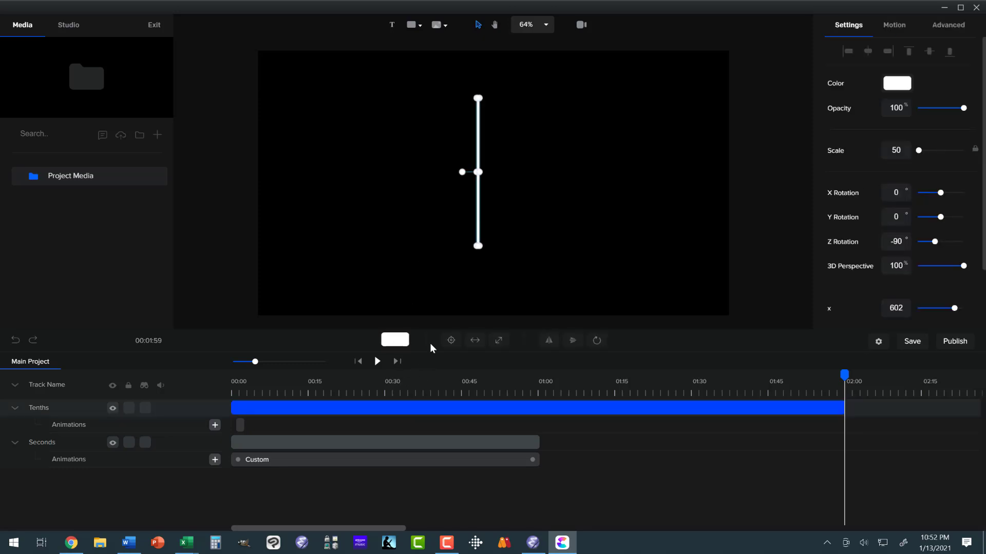
click(481, 152)
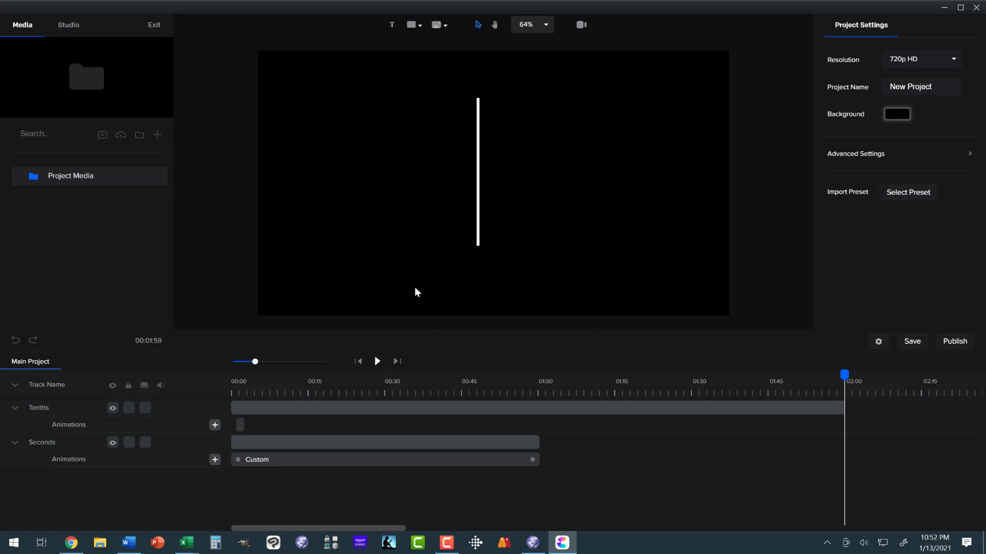
scroll(451, 193, up, 3)
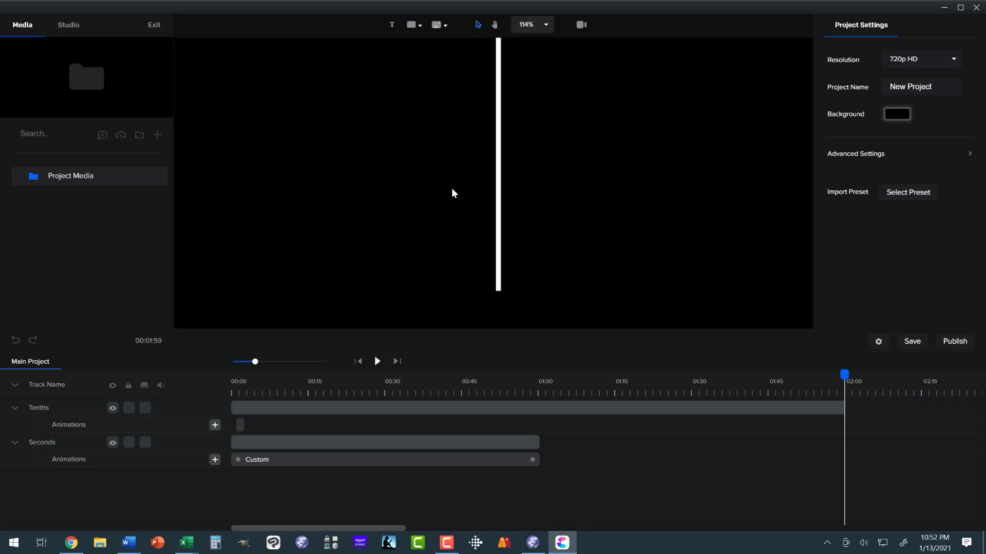
Shift the Tenths line left past x position 571 and slightly lower, clear of the Seconds line's column.
click(499, 173)
drag(530, 166, 475, 165)
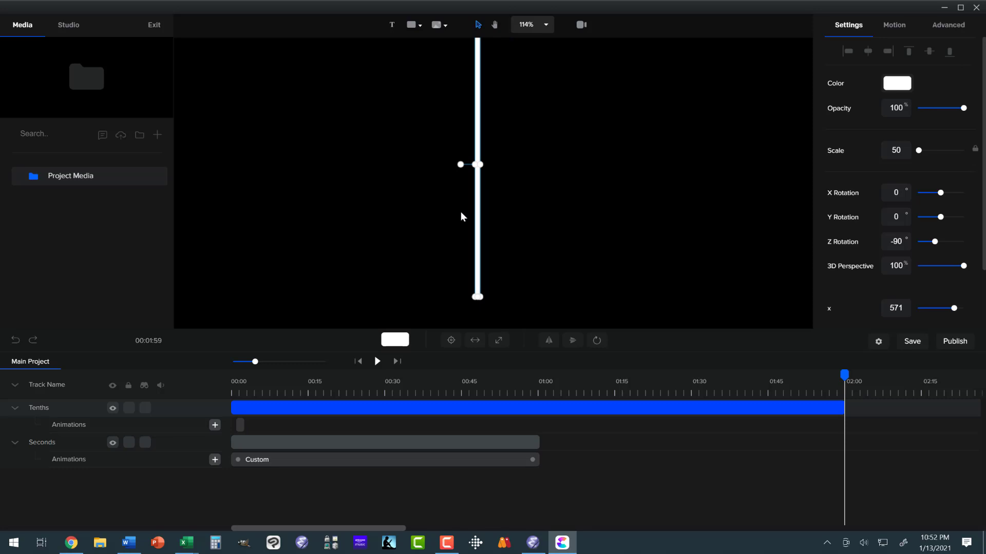
scroll(444, 201, down, 3)
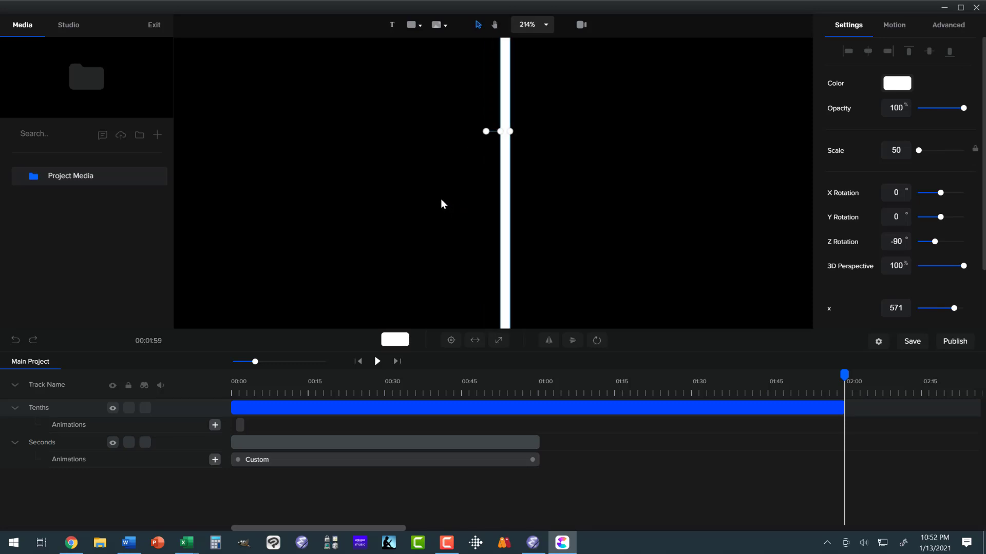
scroll(440, 203, up, 3)
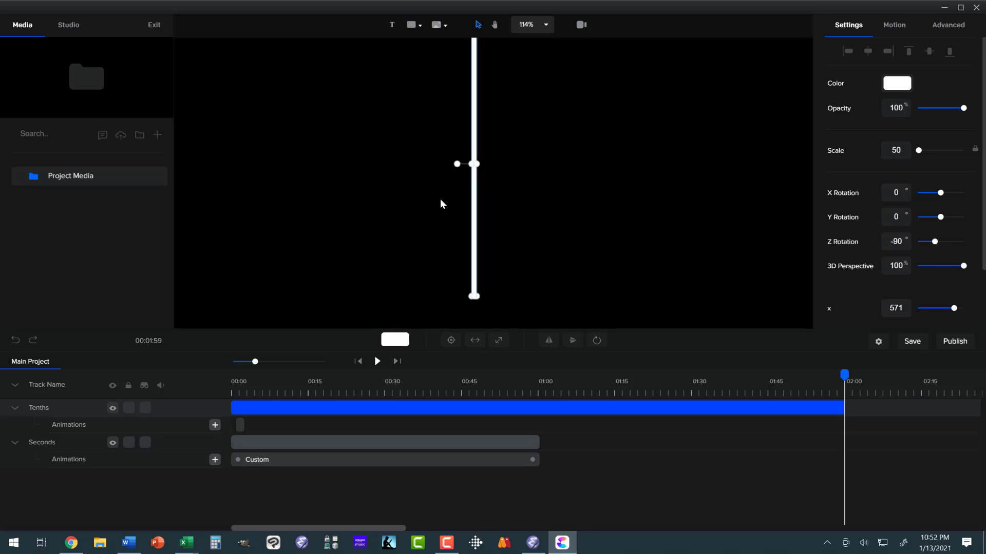
mouse_move(474, 205)
mouse_down()
mouse_move(501, 205)
mouse_move(469, 213)
mouse_move(459, 202)
mouse_move(462, 211)
mouse_up()
With the playhead at about 48 seconds, move the Seconds line to x position 553 so its lower end meets the Tenths line's lower end.
click(422, 443)
click(424, 444)
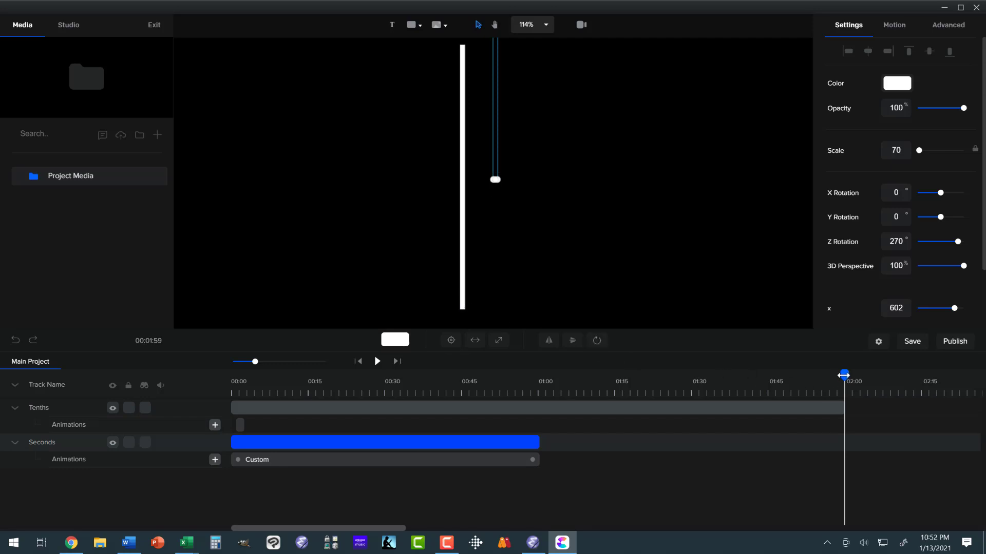
drag(843, 376, 476, 384)
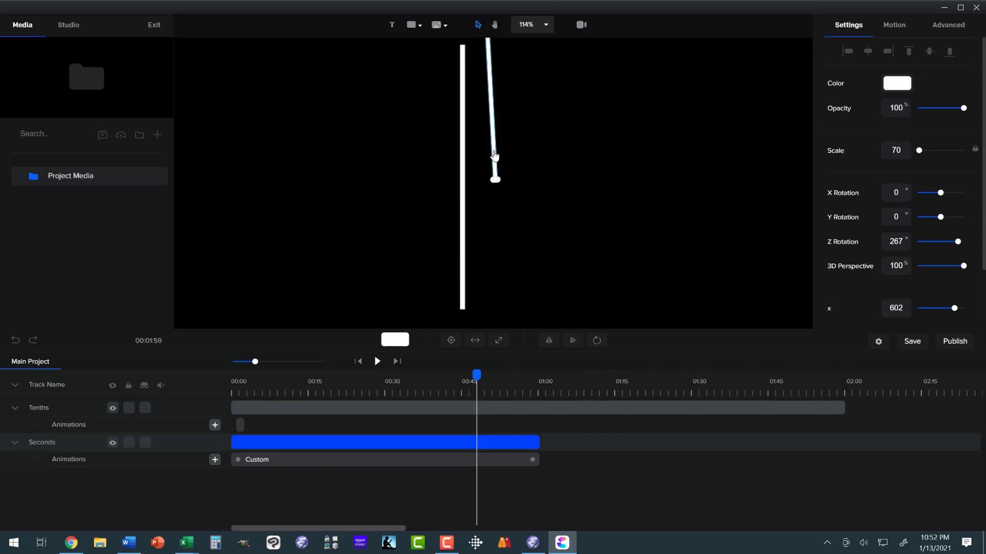
drag(490, 180, 463, 283)
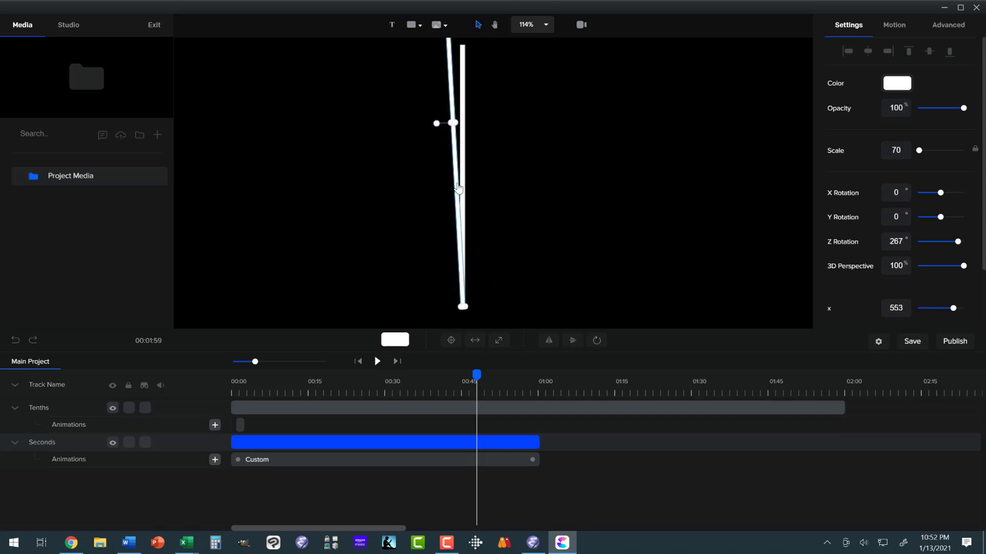
scroll(492, 150, up, 2)
scroll(492, 150, down, 2)
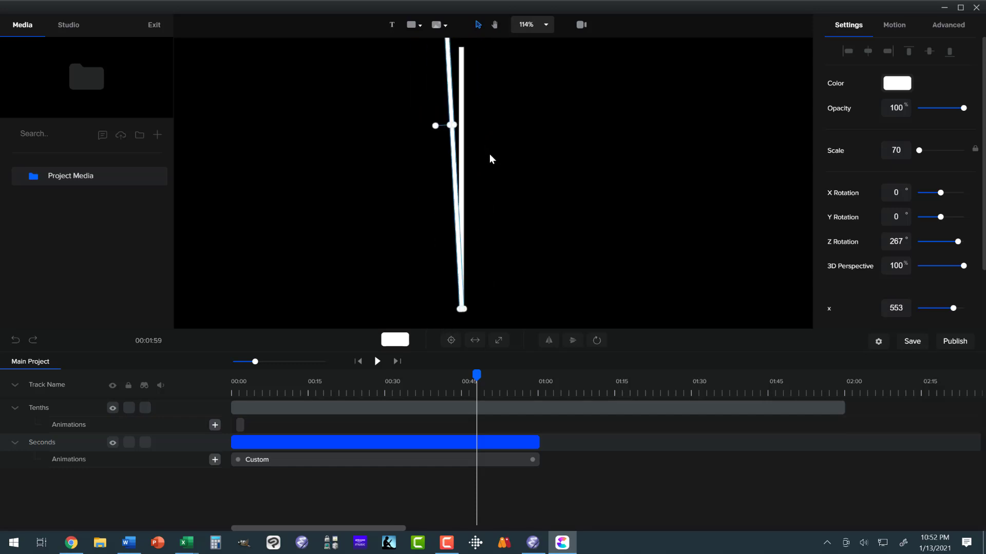
Shorten the Seconds line from its upper end to a scale of 67 so it stays within the canvas.
click(529, 26)
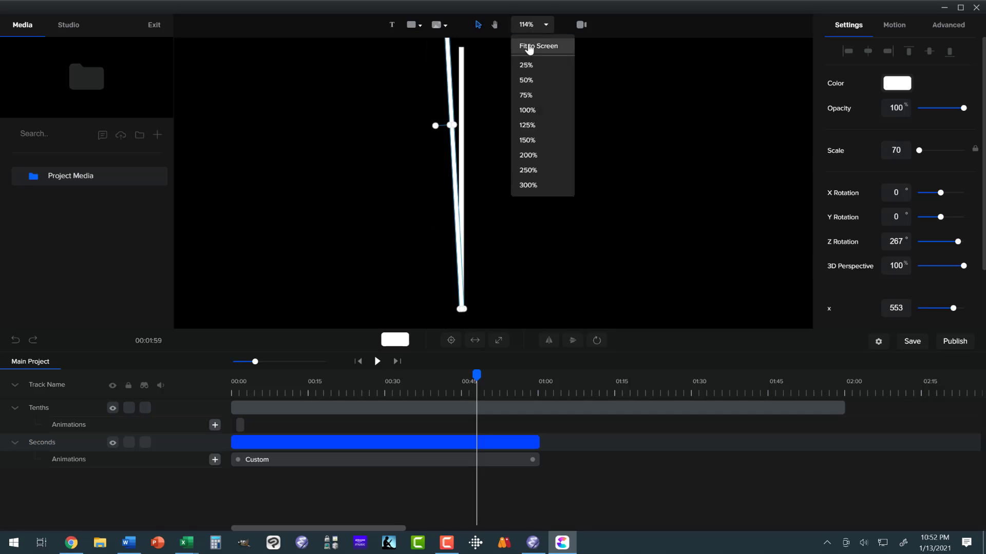
click(529, 47)
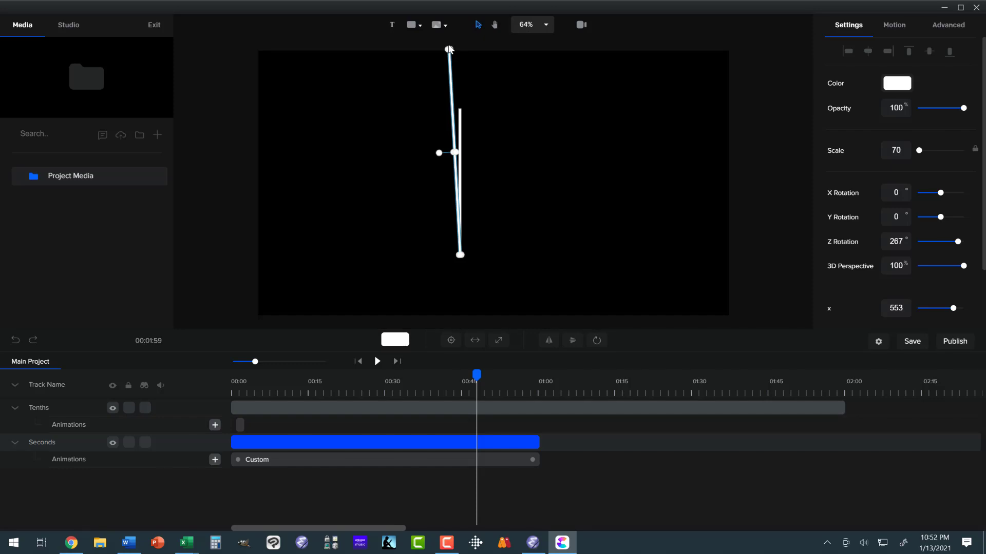
scroll(449, 49, up, 5)
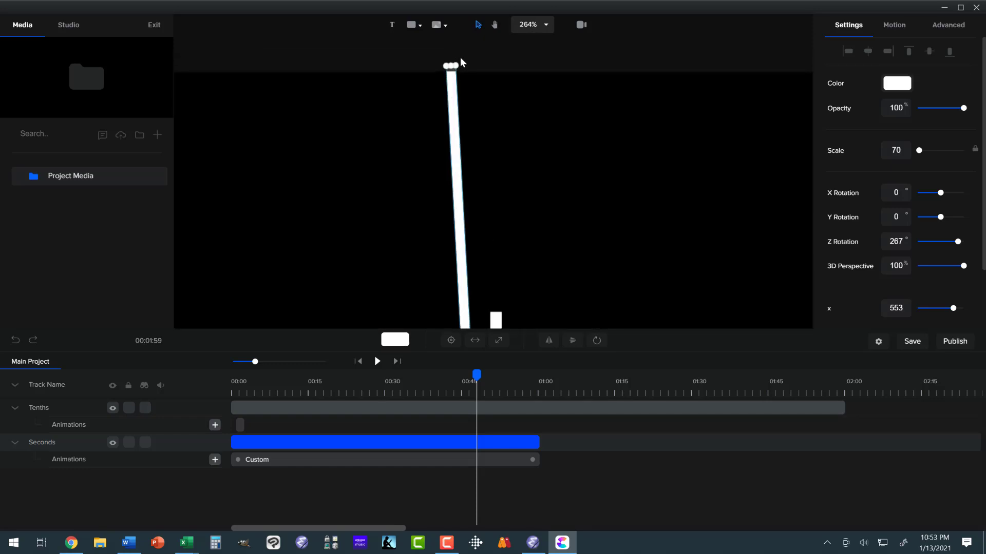
drag(451, 65, 455, 103)
click(543, 30)
click(540, 46)
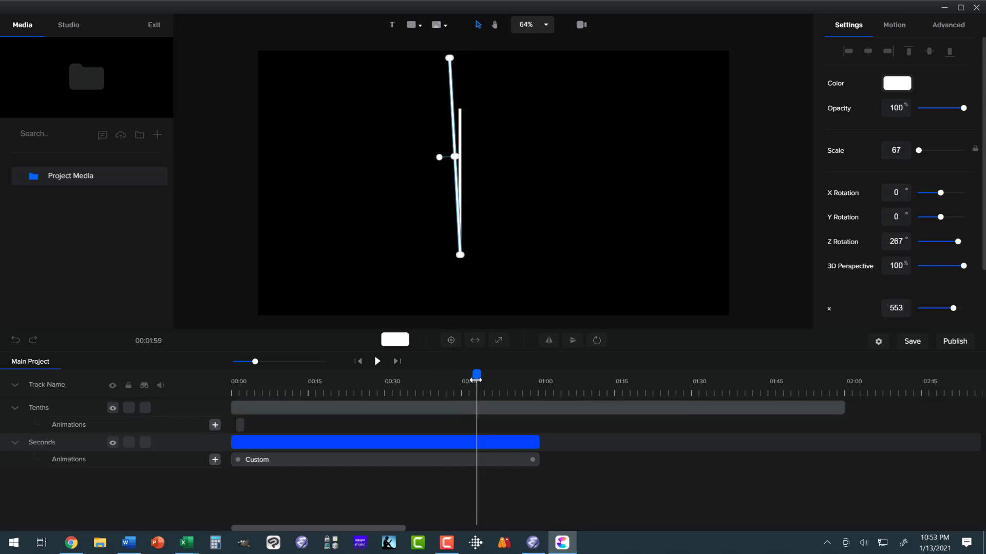
Scrub from the start to about one minute to check the Seconds line's full rotation around the shared lower end.
drag(462, 380, 226, 389)
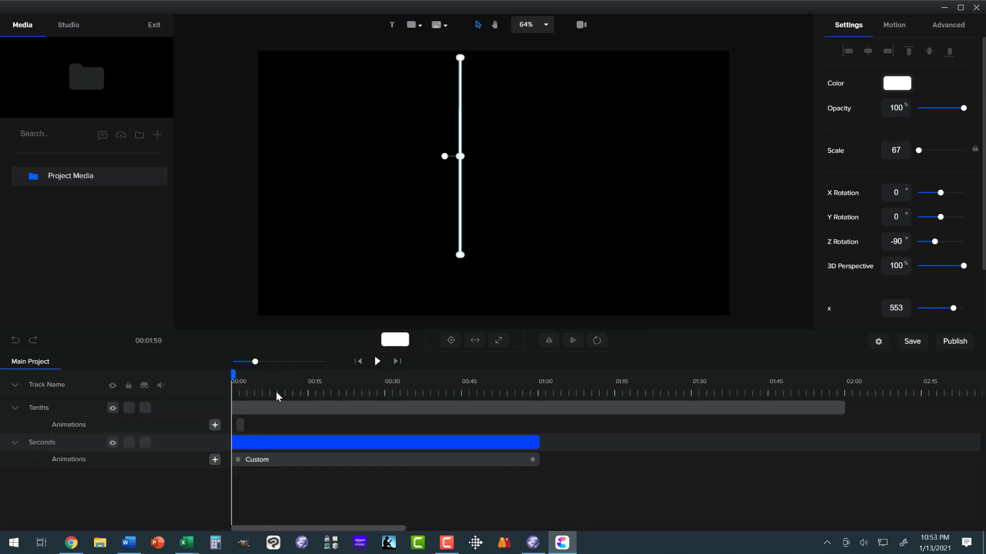
click(306, 391)
drag(377, 392, 536, 390)
Set the easing of the Seconds line's rotation animation to Linear.
click(422, 440)
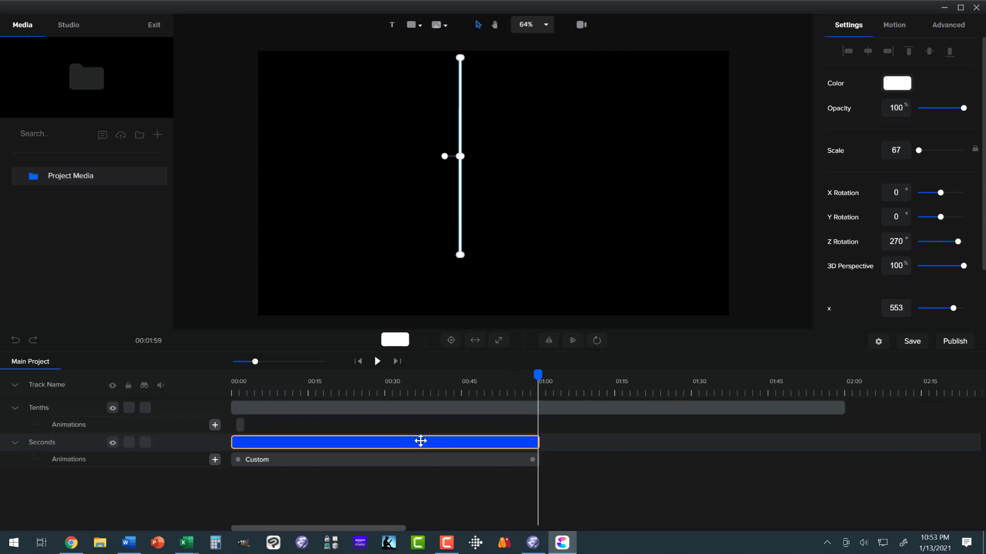
click(267, 443)
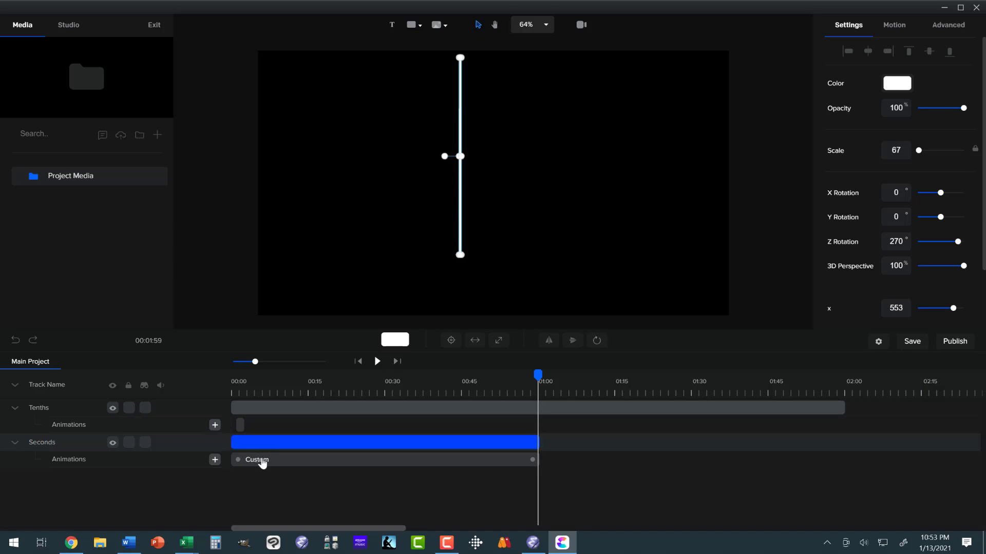
click(262, 462)
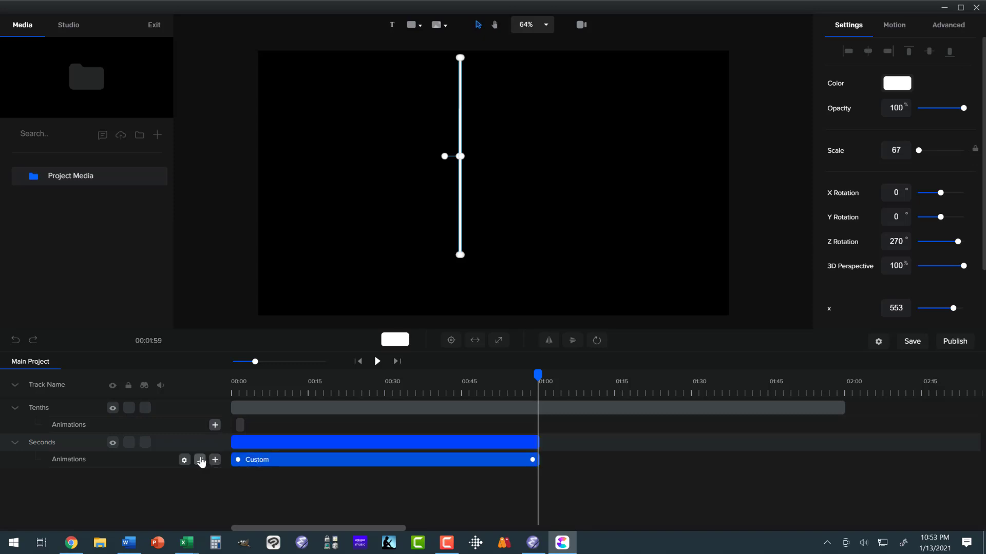
click(201, 460)
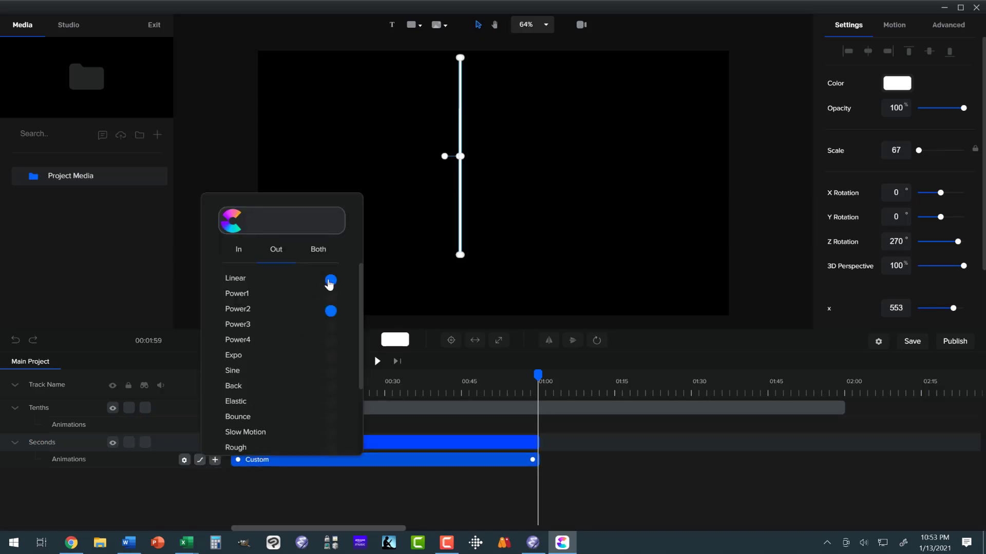
click(330, 280)
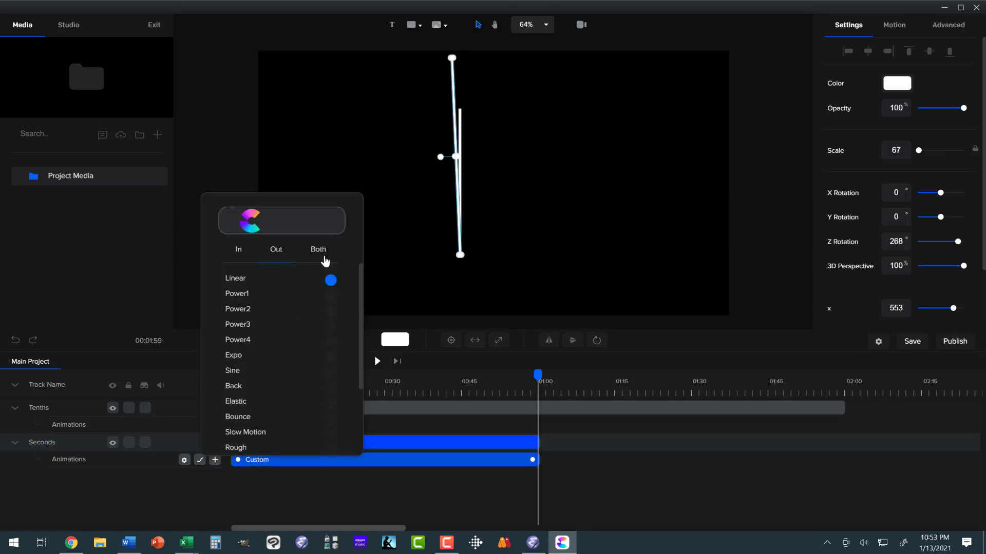
click(619, 436)
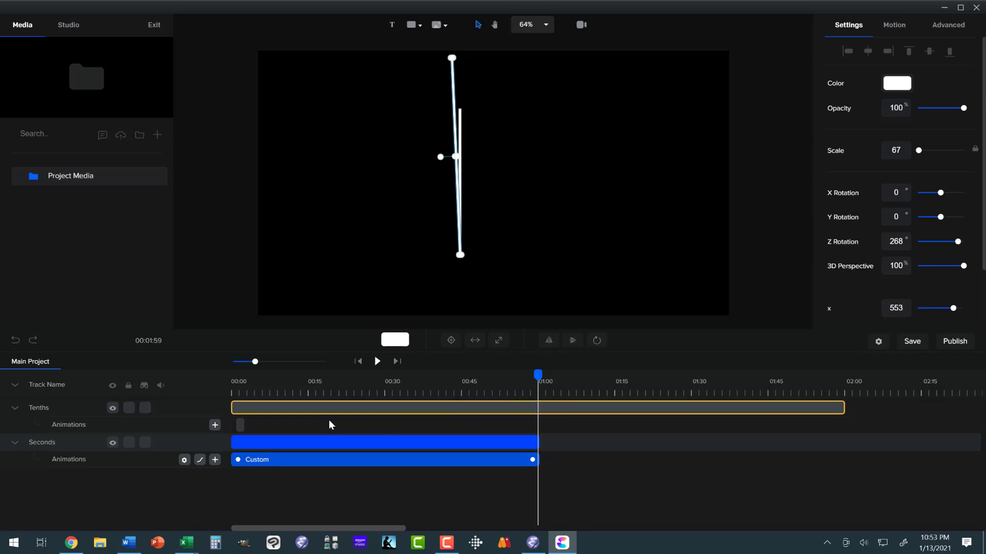
Shift the Tenths animation to about 5 seconds and, with the playhead at about 41 seconds, rotate the Tenths line to a Z rotation of 278°.
drag(241, 427, 258, 425)
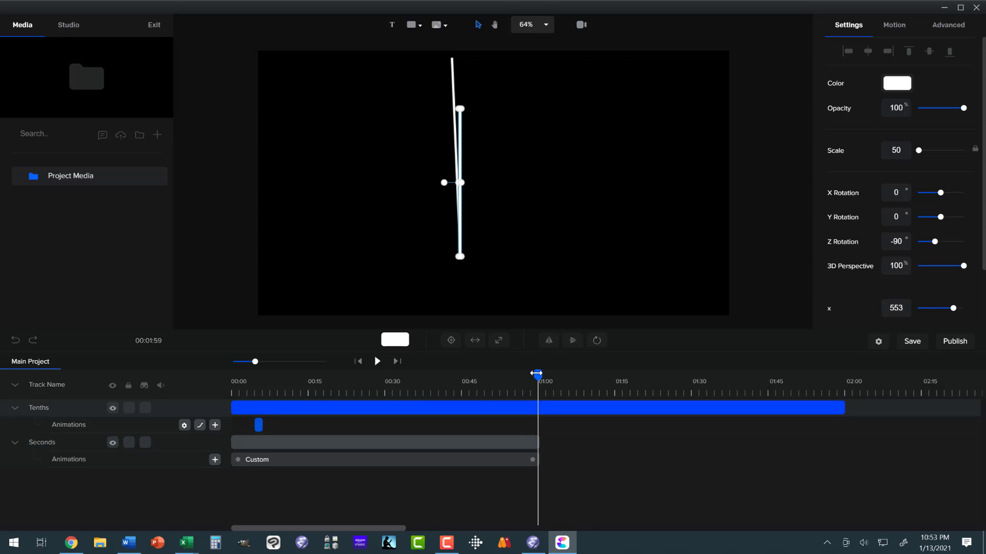
drag(533, 379, 443, 386)
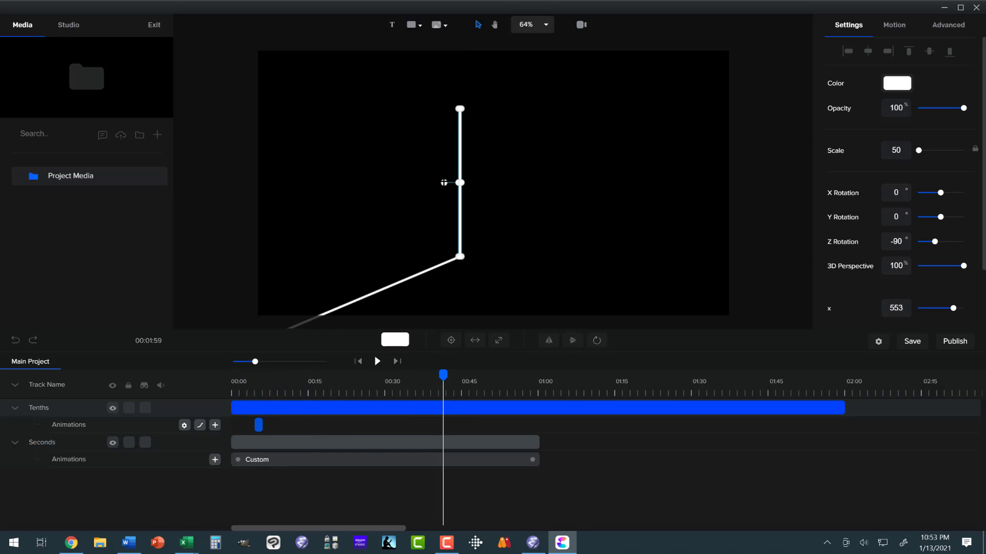
drag(443, 182, 454, 182)
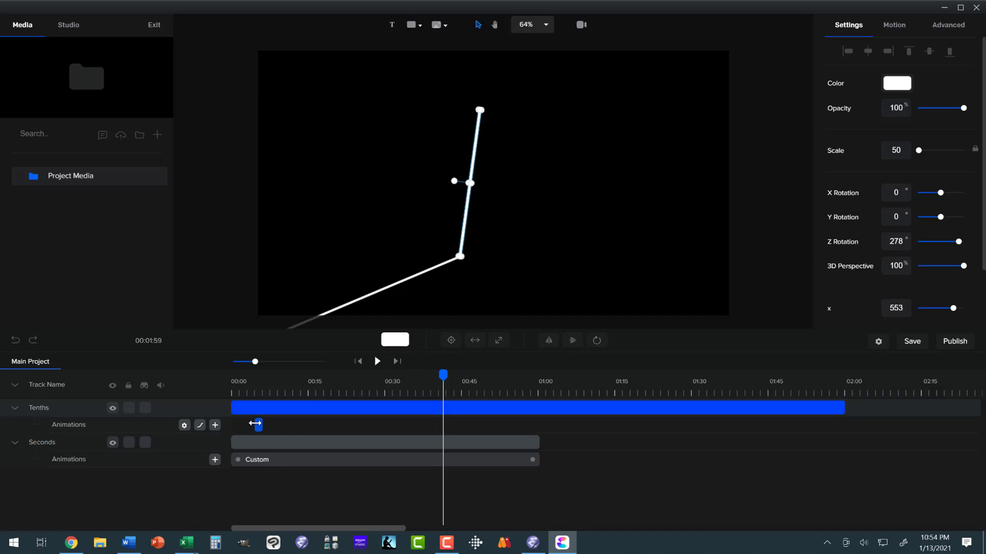
Stretch the short Tenths animation so it runs from 0:00 to about 20 seconds.
drag(252, 426, 231, 425)
click(15, 341)
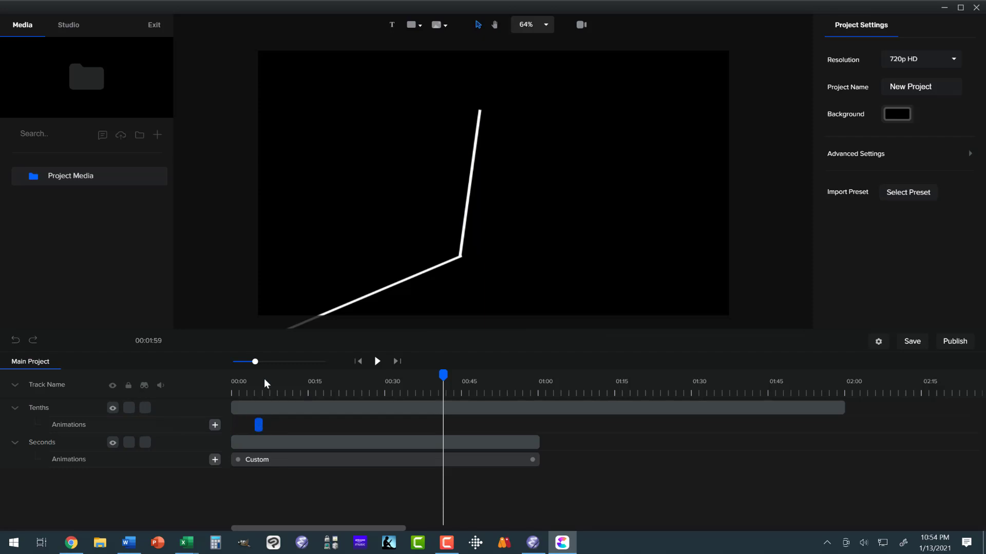
drag(255, 362, 287, 366)
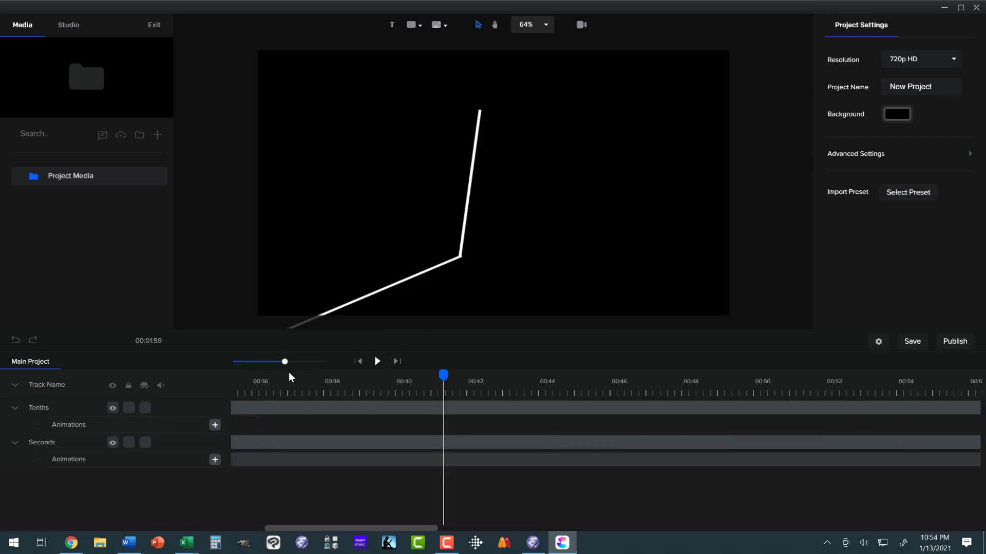
drag(305, 525, 255, 520)
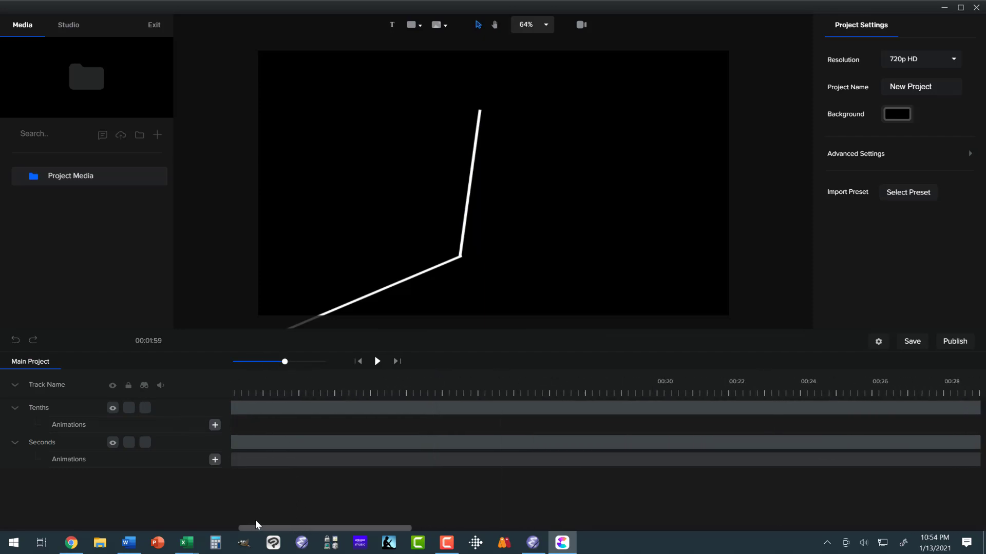
drag(416, 425, 935, 415)
click(608, 394)
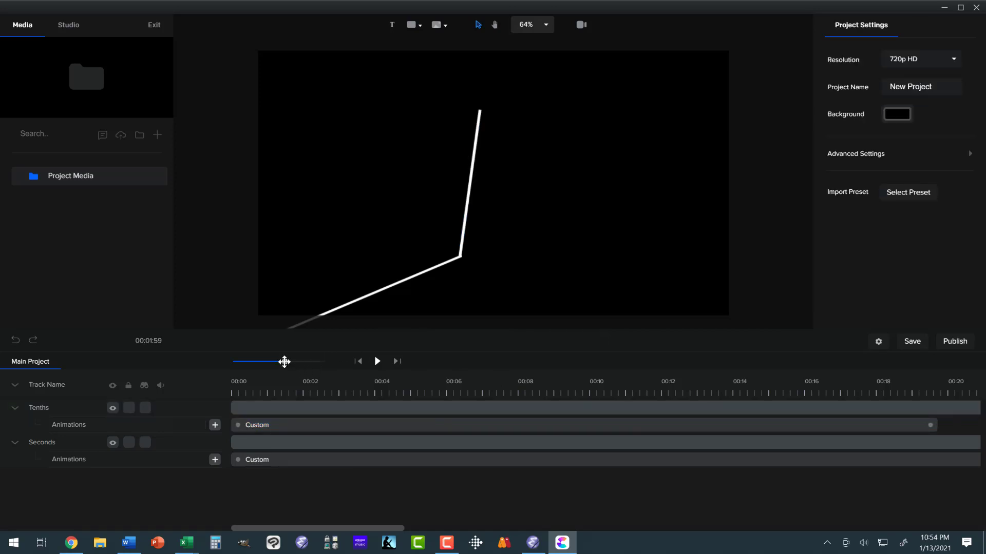
drag(284, 362, 265, 364)
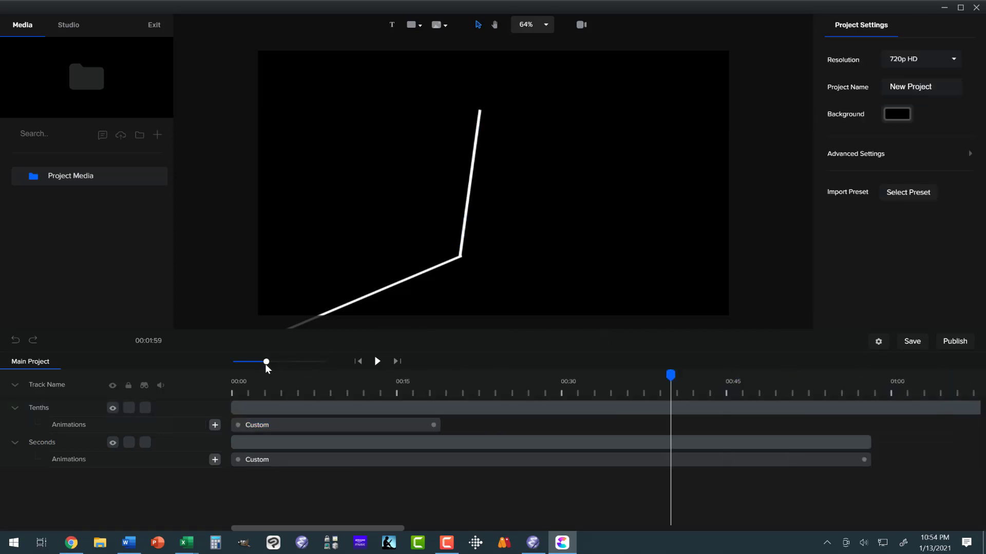
Extend the end of the Tenths animation to the end of its clip, just before 2:00.
click(434, 425)
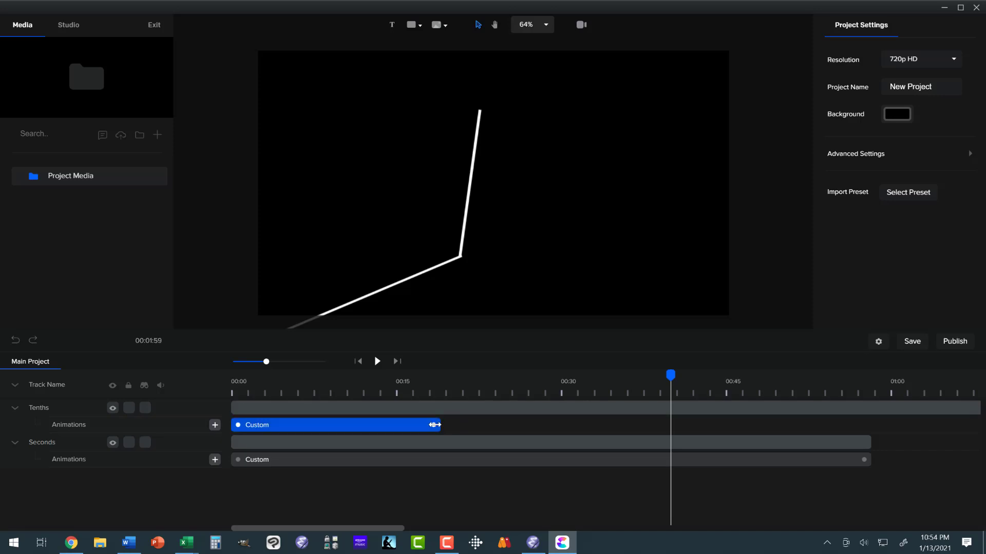
drag(434, 425, 886, 424)
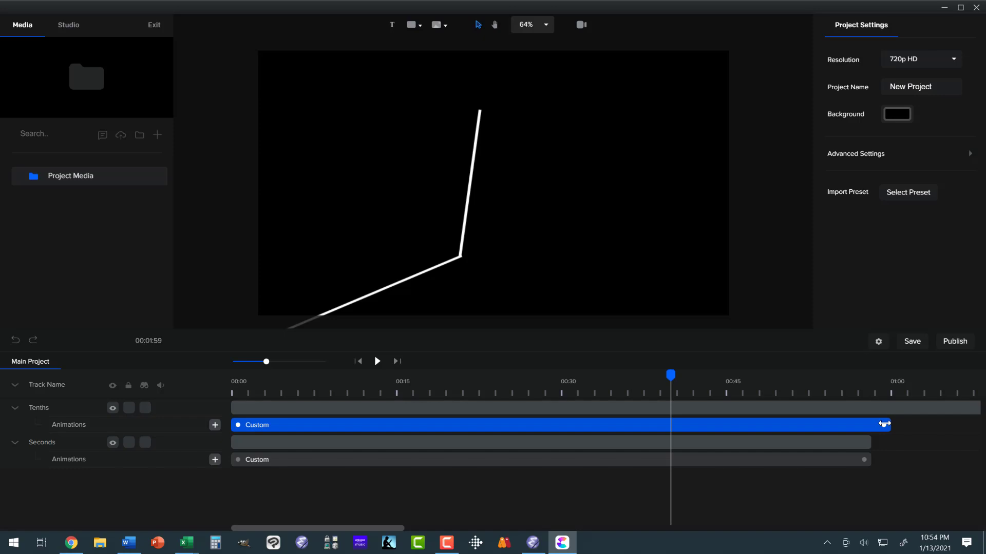
drag(884, 424, 975, 411)
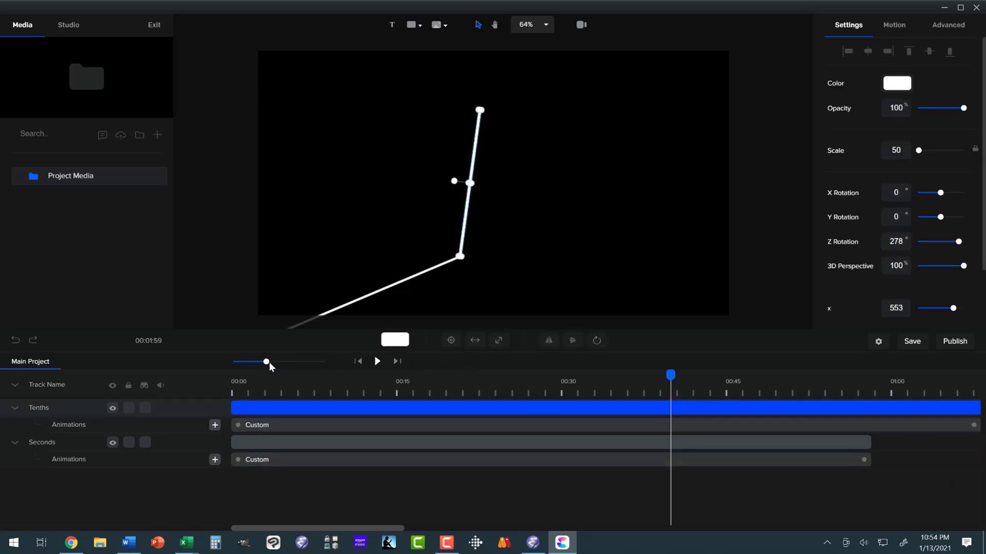
drag(263, 360, 253, 363)
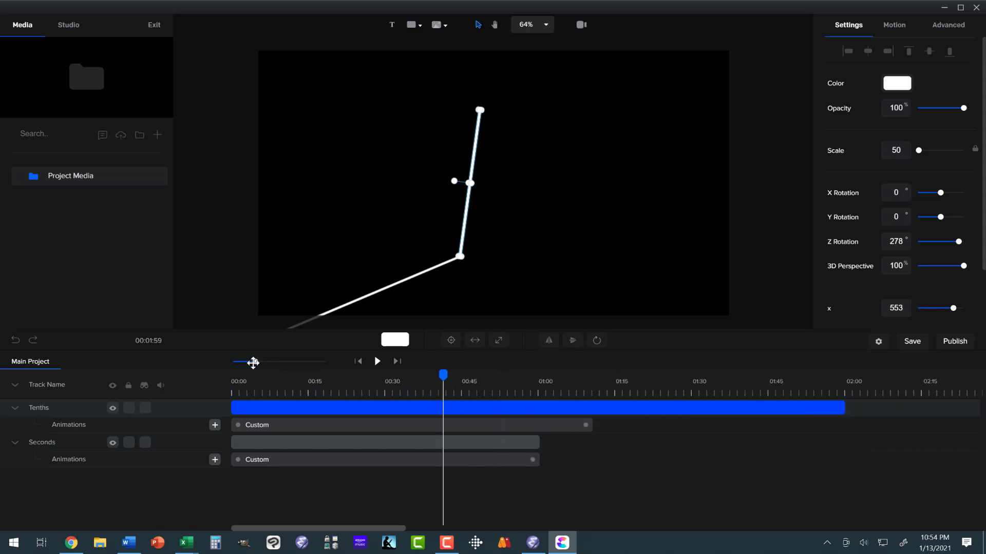
drag(590, 425, 840, 424)
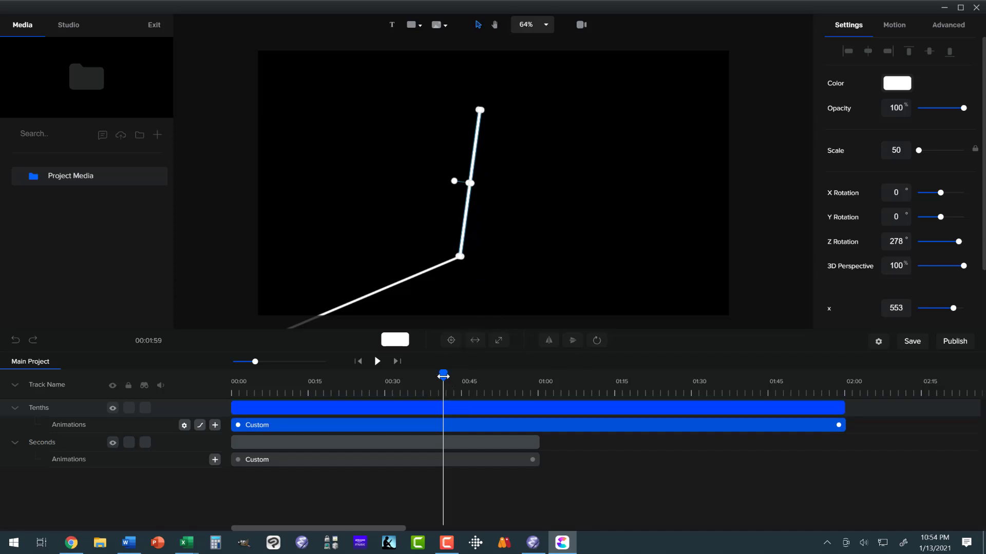
With the playhead at the start, trim the Tenths animation's beginning to about 5 seconds and rotate the line upright to a Z rotation of 270°.
drag(497, 381, 227, 383)
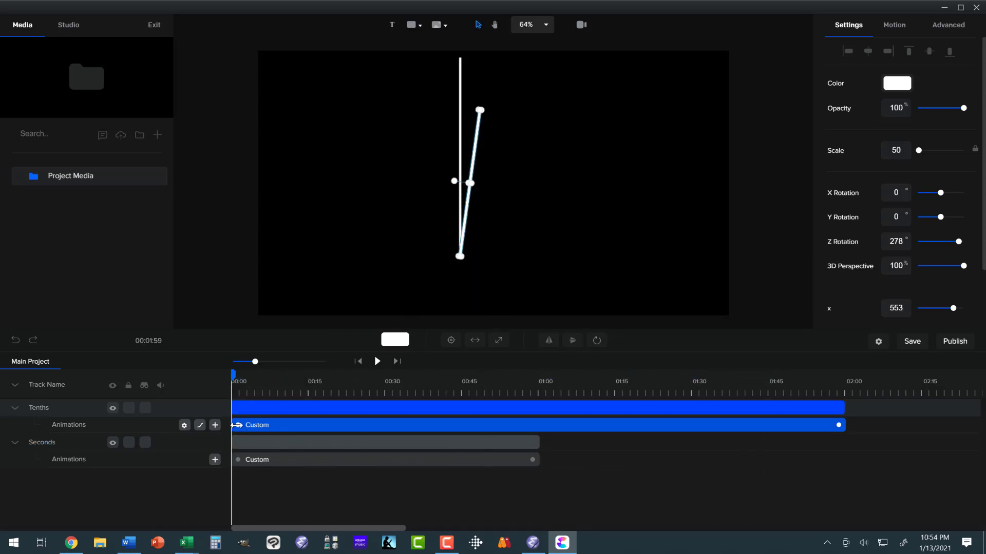
drag(253, 425, 260, 426)
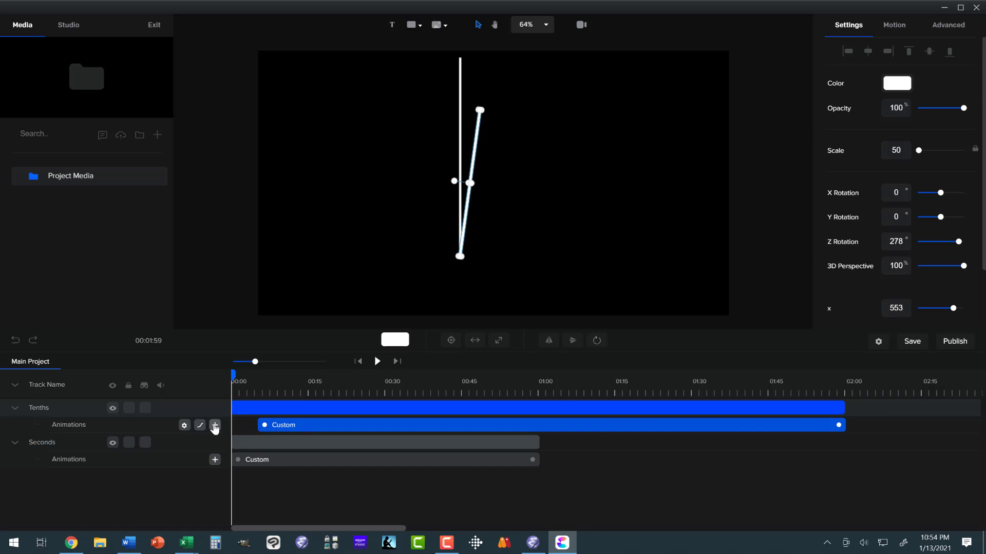
click(184, 425)
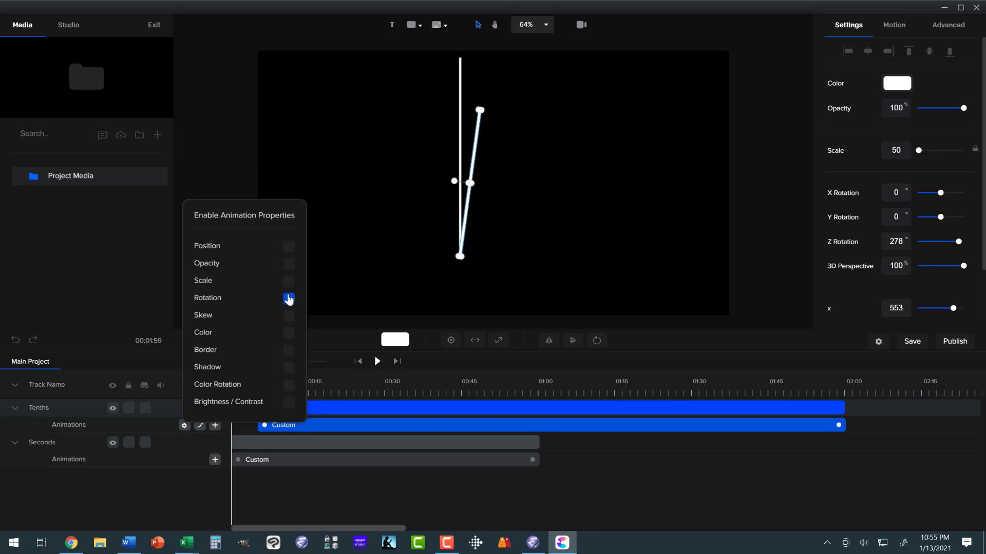
click(605, 452)
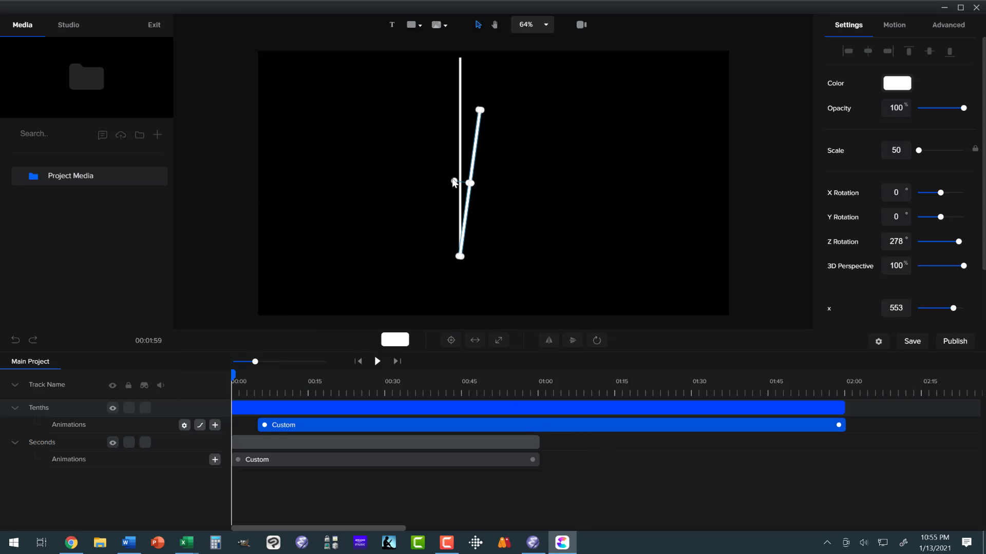
drag(454, 181, 444, 182)
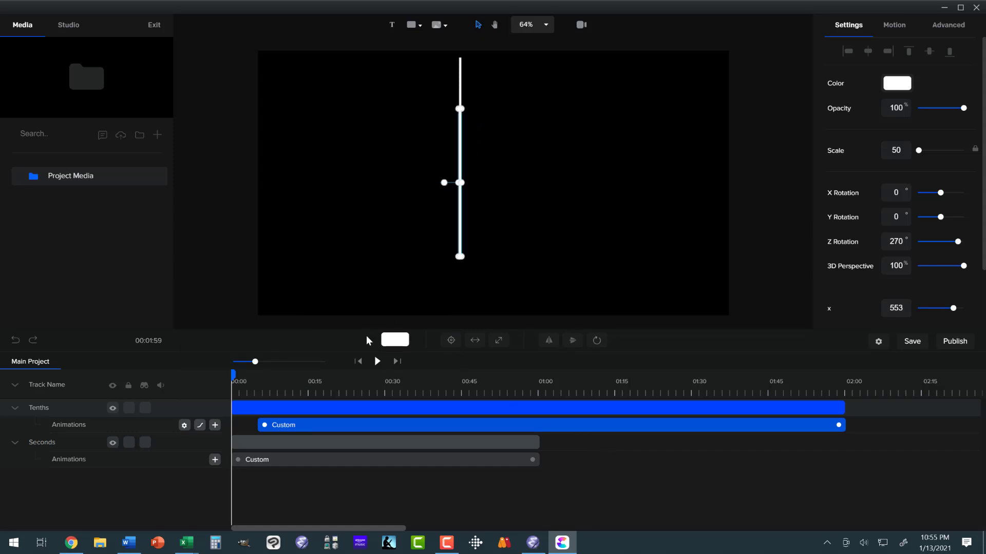
Scrub to about 1:54 to check the Tenths line's end angle, and extend its animation at both ends to span the whole clip.
drag(290, 373, 781, 383)
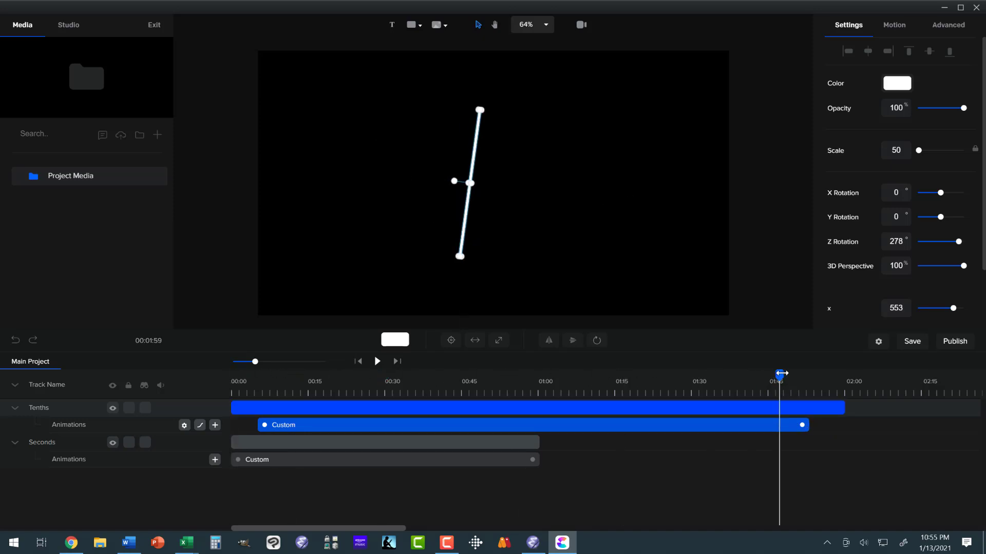
drag(781, 373, 816, 376)
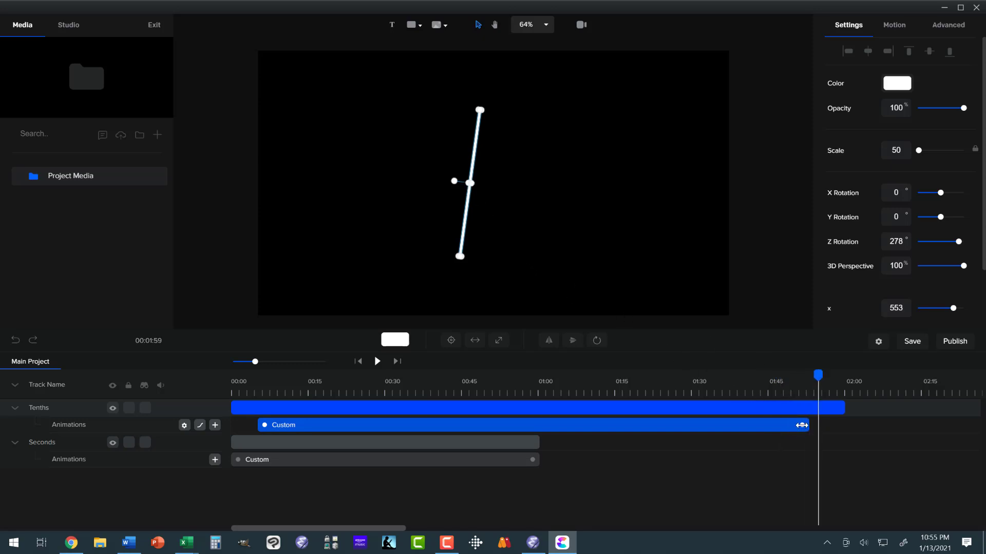
drag(821, 425, 837, 426)
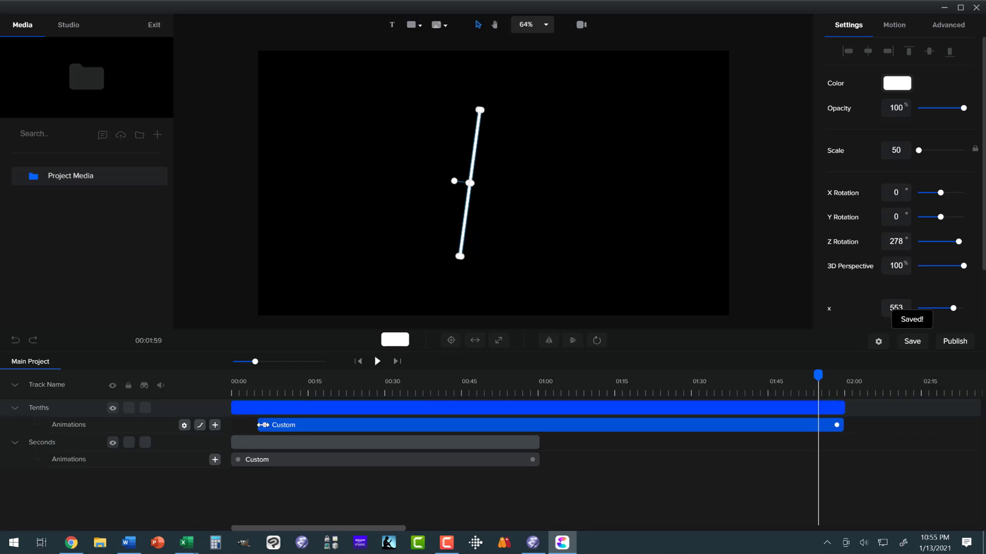
drag(262, 425, 235, 430)
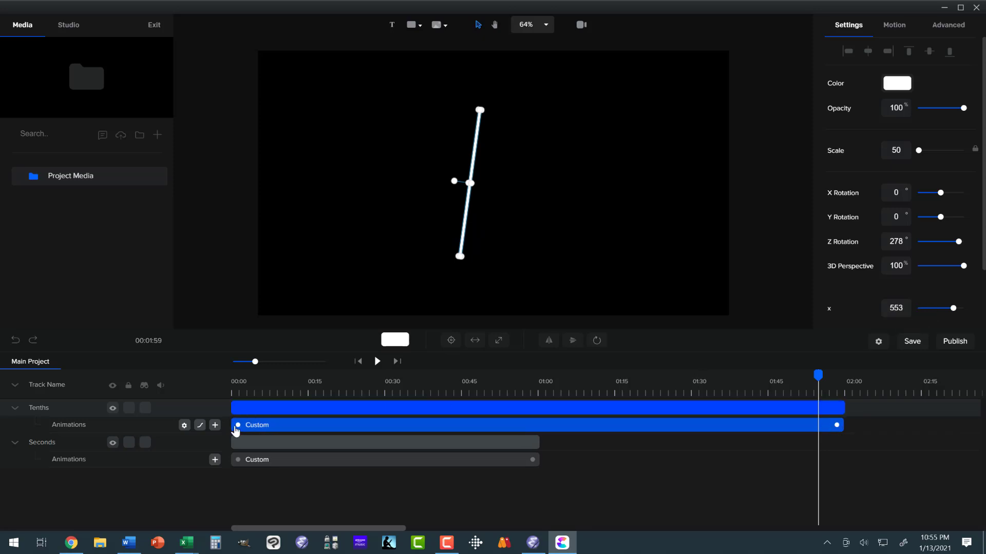
Duplicate the Seconds line and place the copy directly after the original, from about 1:00 to 2:00.
click(315, 442)
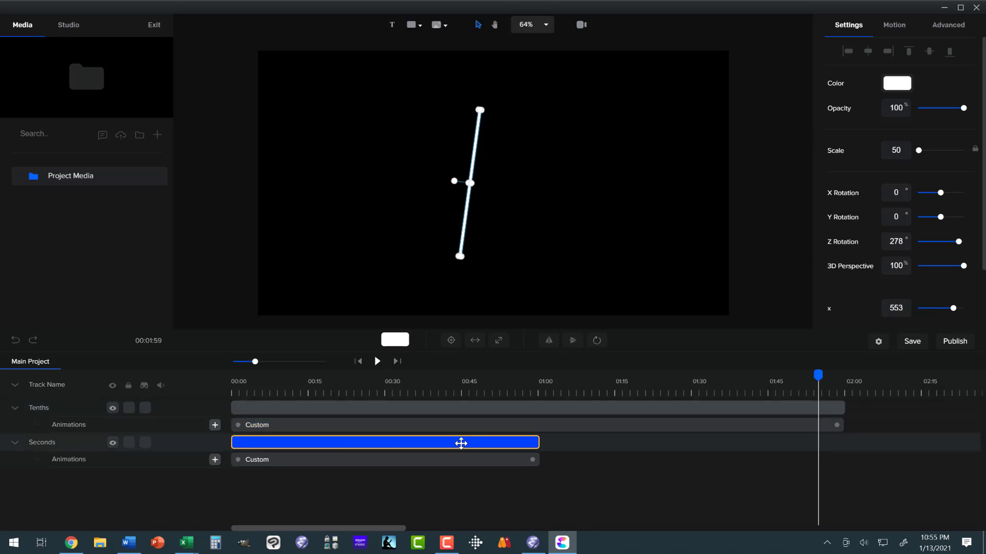
right_click(461, 443)
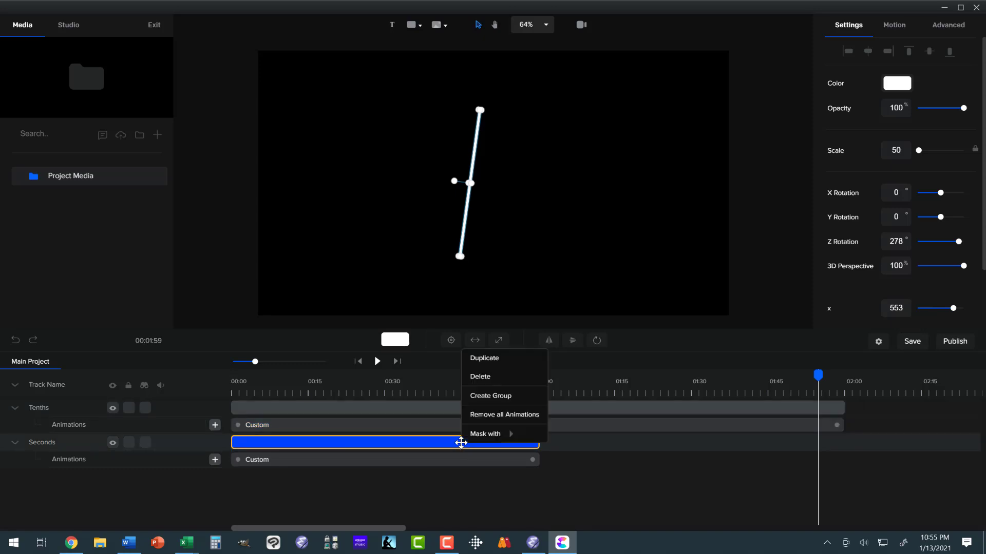
click(485, 359)
drag(458, 443, 753, 437)
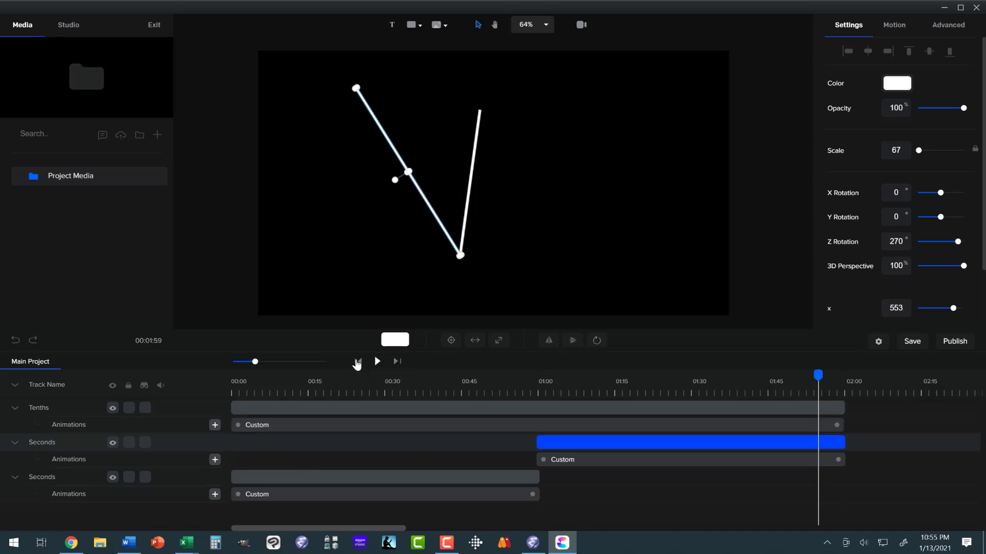
Play the animation from the start to about 36 seconds to check both hands' rotation.
click(358, 363)
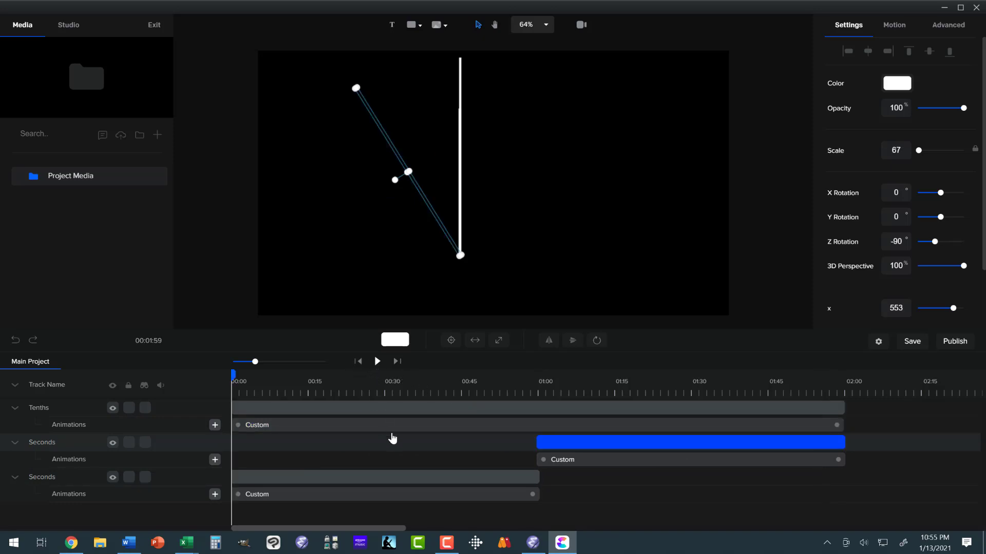
click(542, 442)
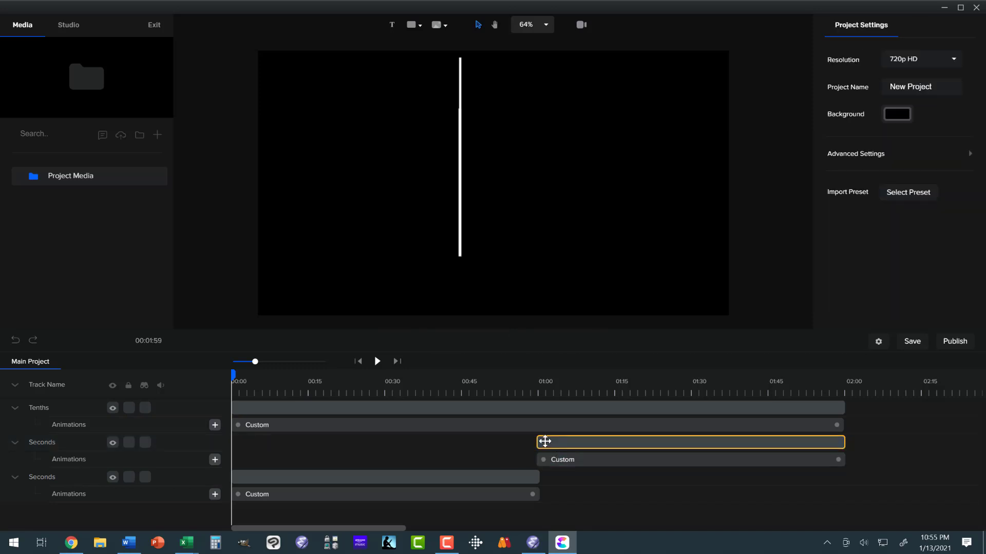
click(378, 361)
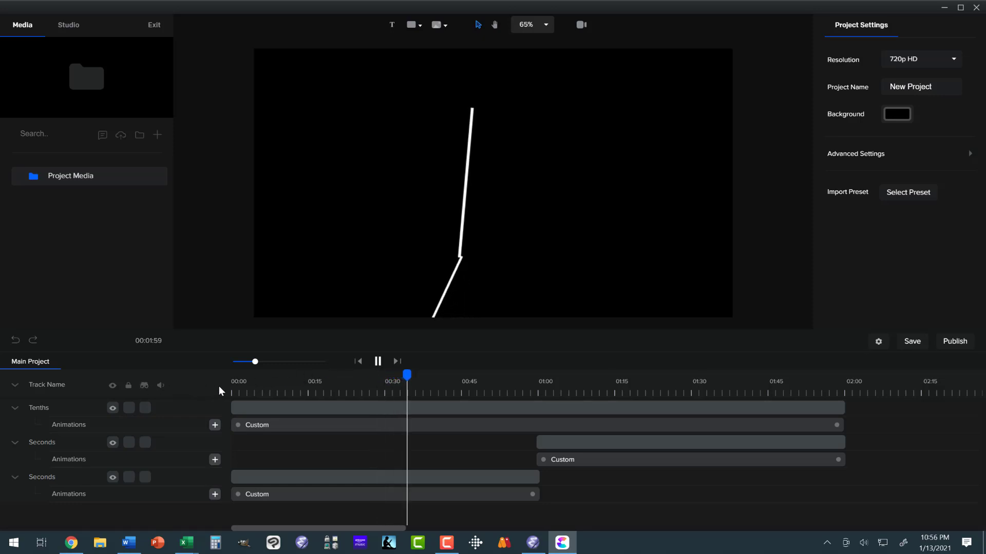
click(379, 362)
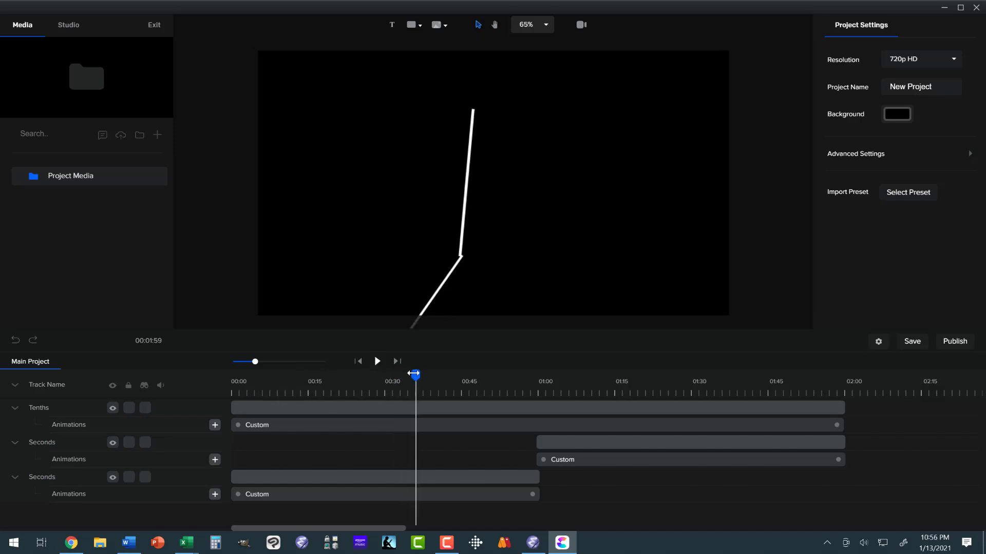
Play the animation from about 0:58 to 1:08 to check the handover between the two Seconds clips.
drag(416, 376, 530, 371)
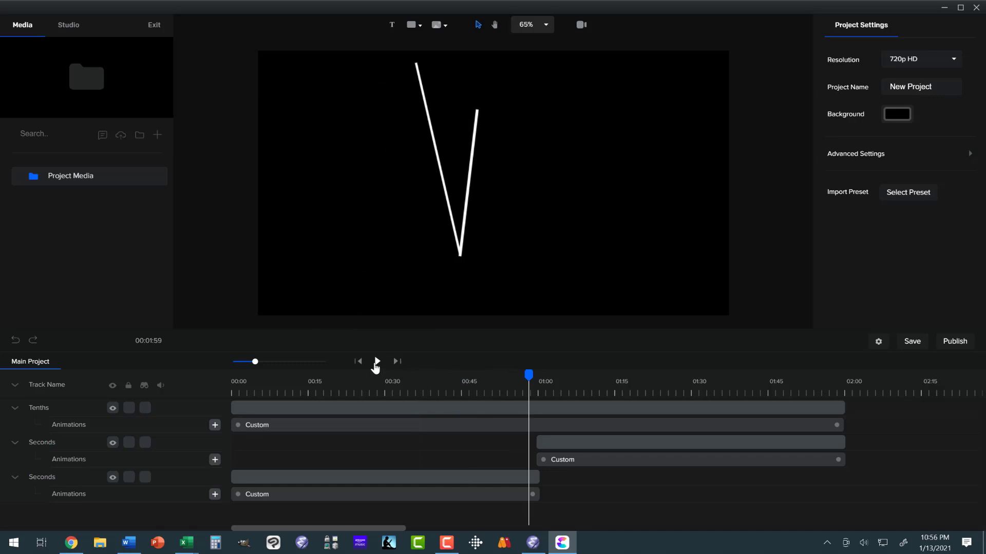
click(376, 362)
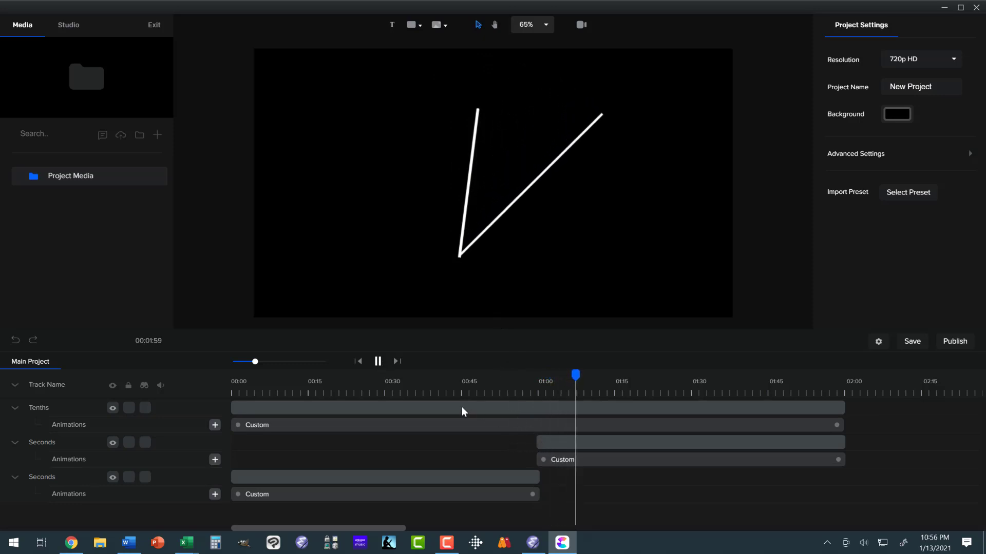
click(377, 361)
Shift the second Seconds clip to start exactly where the first ends, and extend the Tenths clip and its animation to 2:00.
click(545, 440)
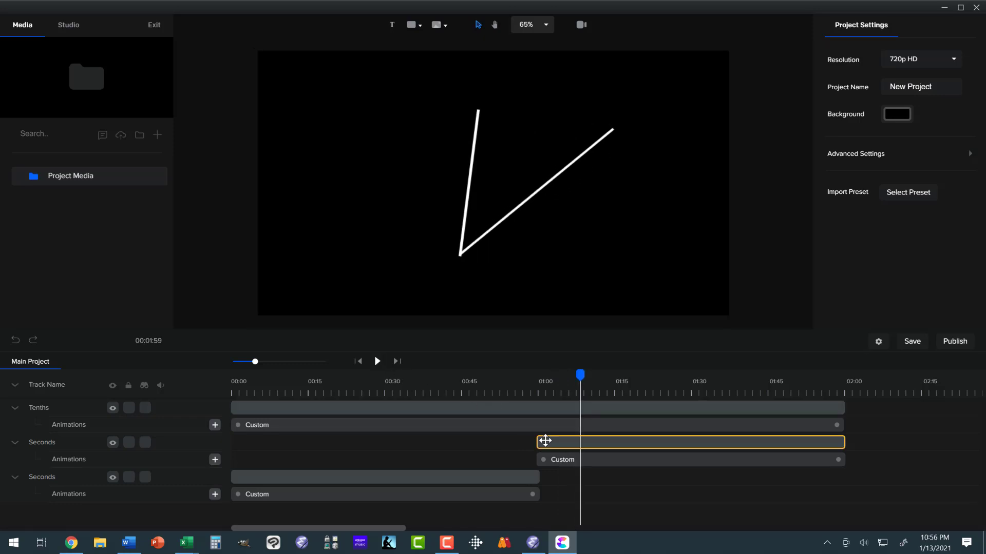
drag(550, 440, 554, 441)
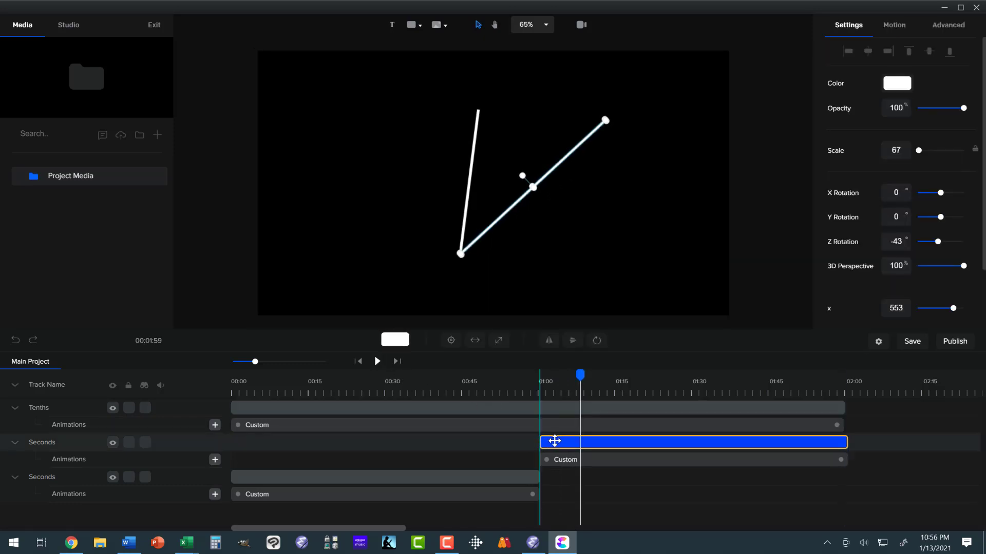
click(835, 428)
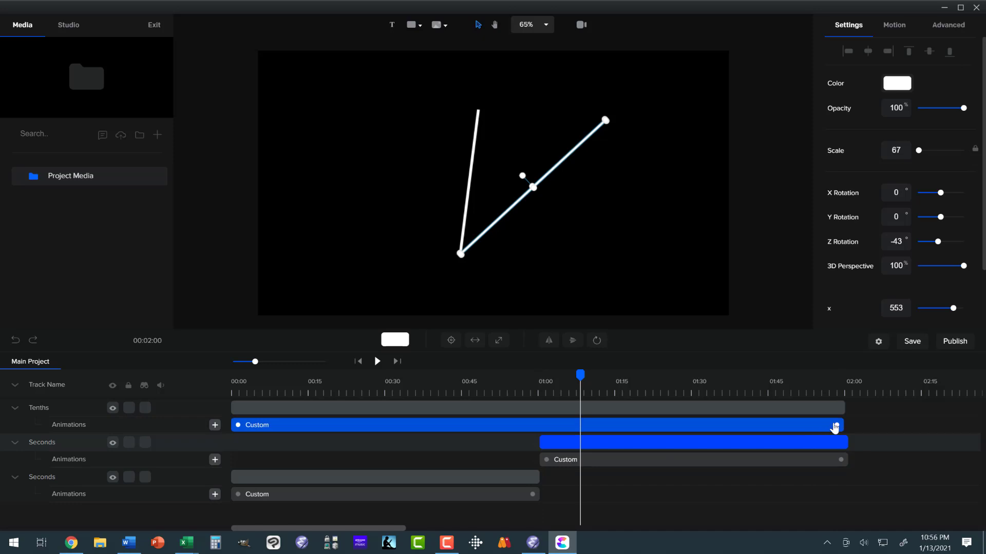
click(839, 408)
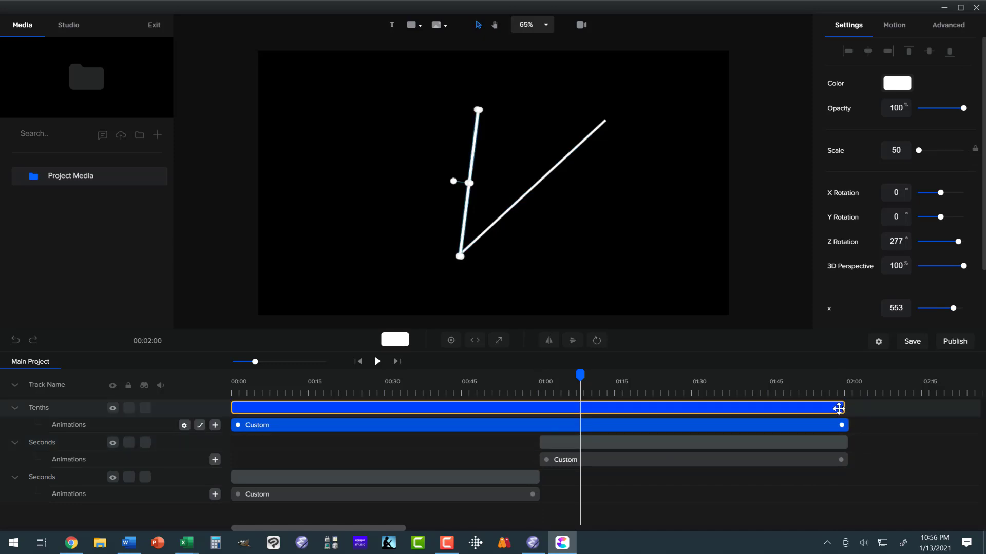
click(842, 406)
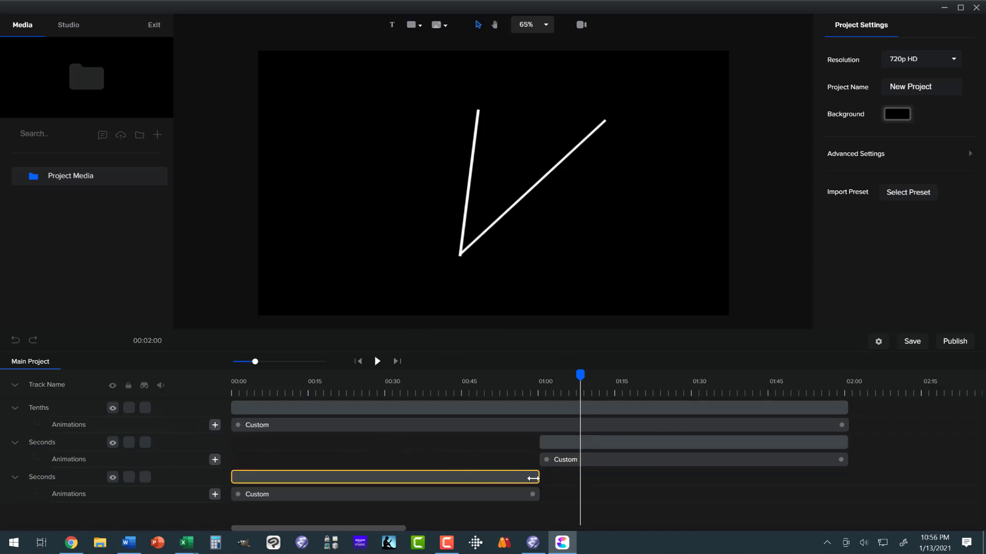
Shorten the first Seconds clip and its custom animation to end at about 0:15.
drag(519, 478, 317, 469)
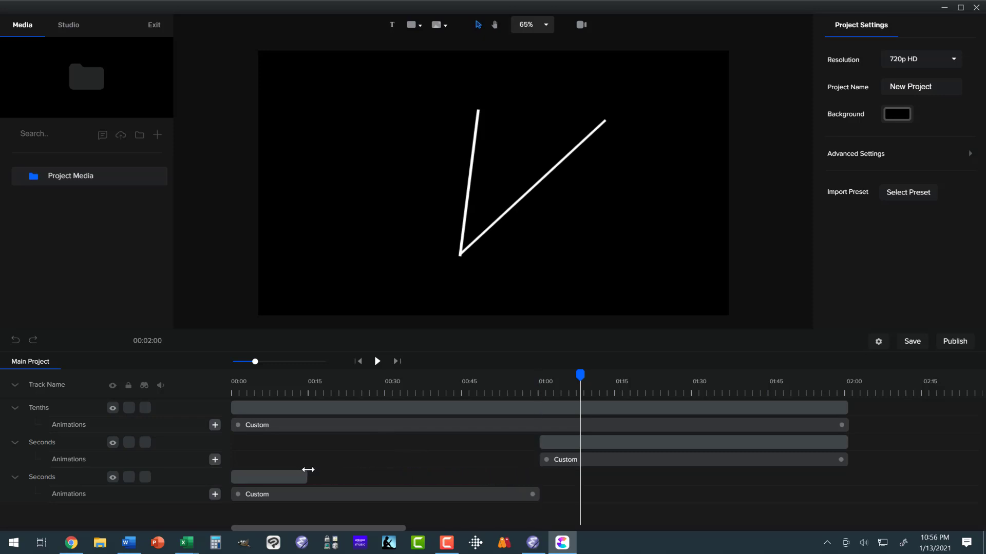
click(495, 497)
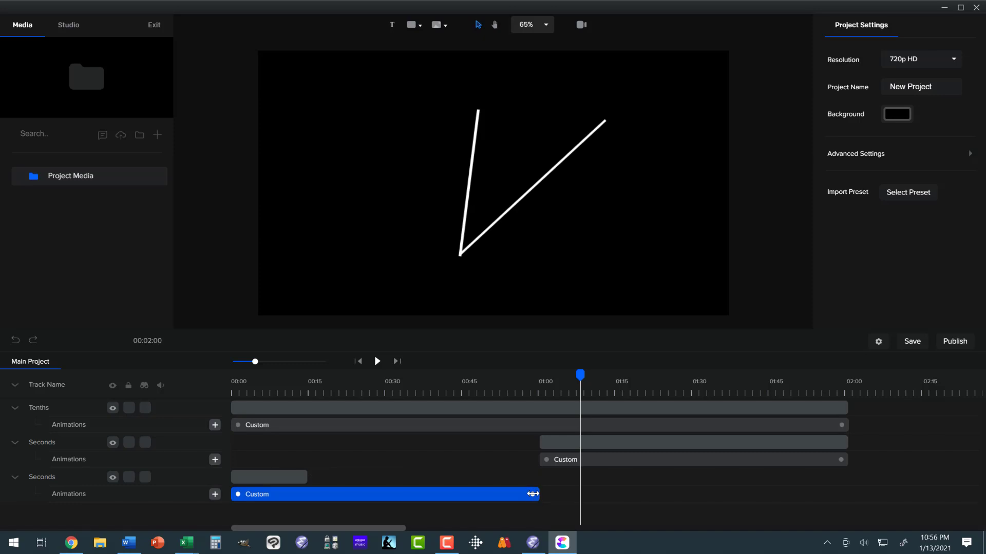
drag(532, 494, 313, 504)
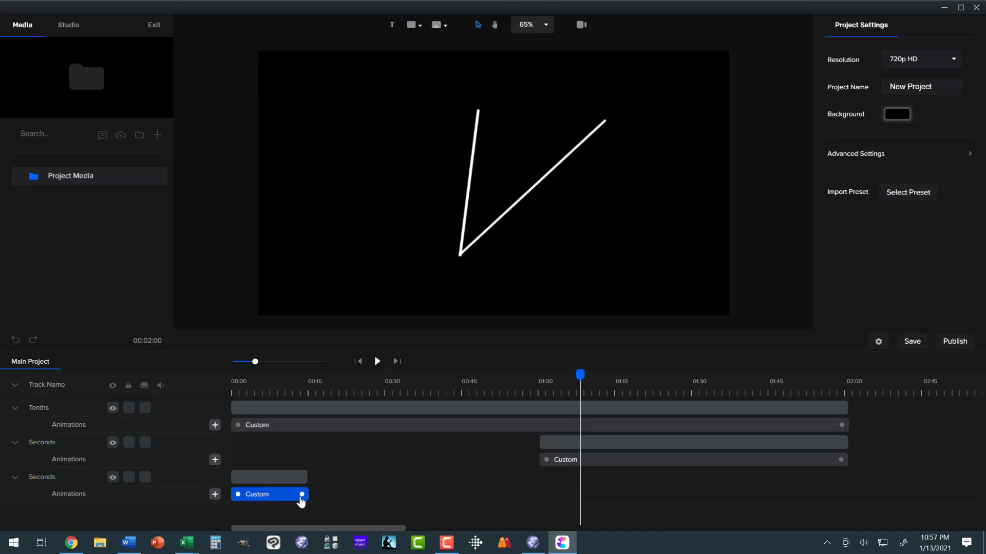
click(462, 476)
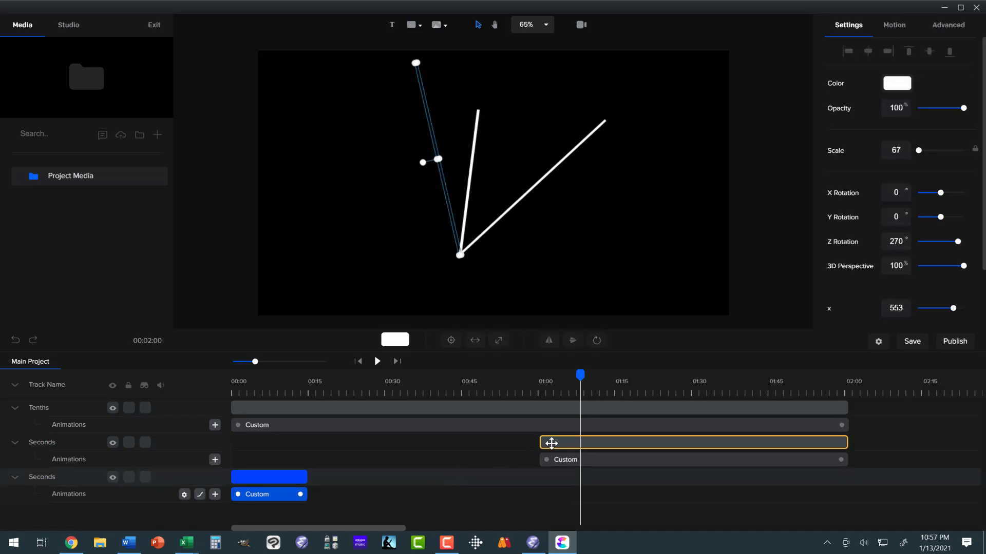
Move the second Seconds clip directly after the first, starting at about 0:15, and shorten it and its animation to end at about 0:30.
drag(544, 443, 318, 446)
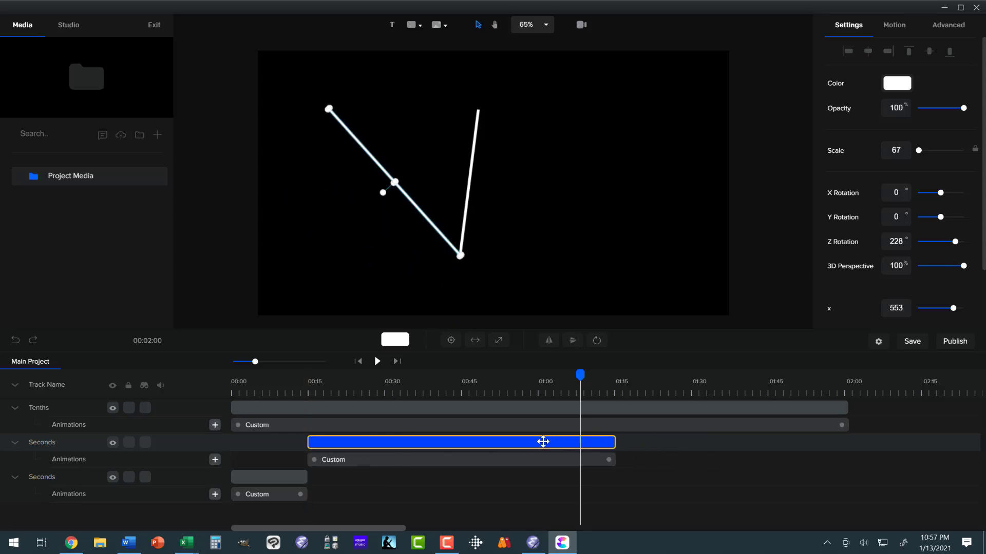
drag(543, 442, 392, 440)
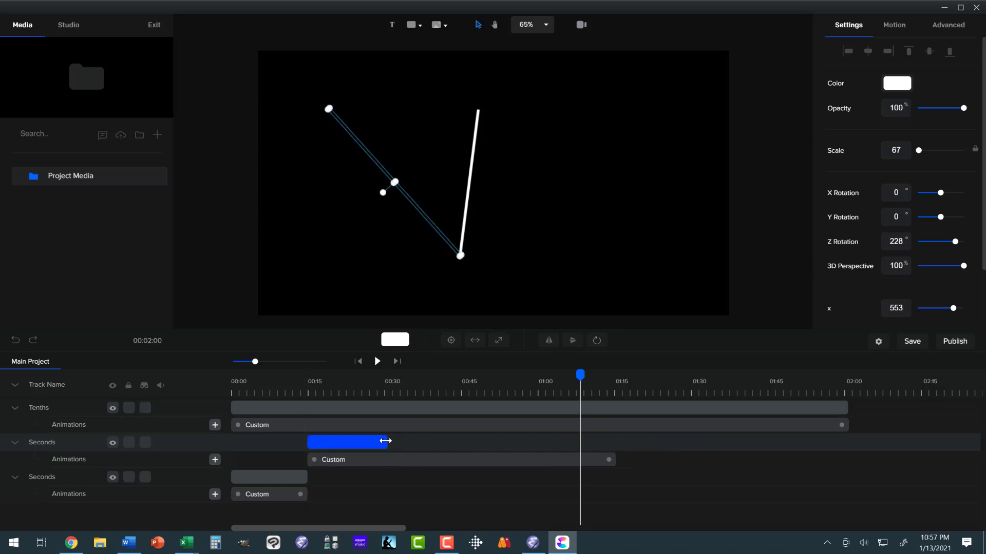
click(597, 464)
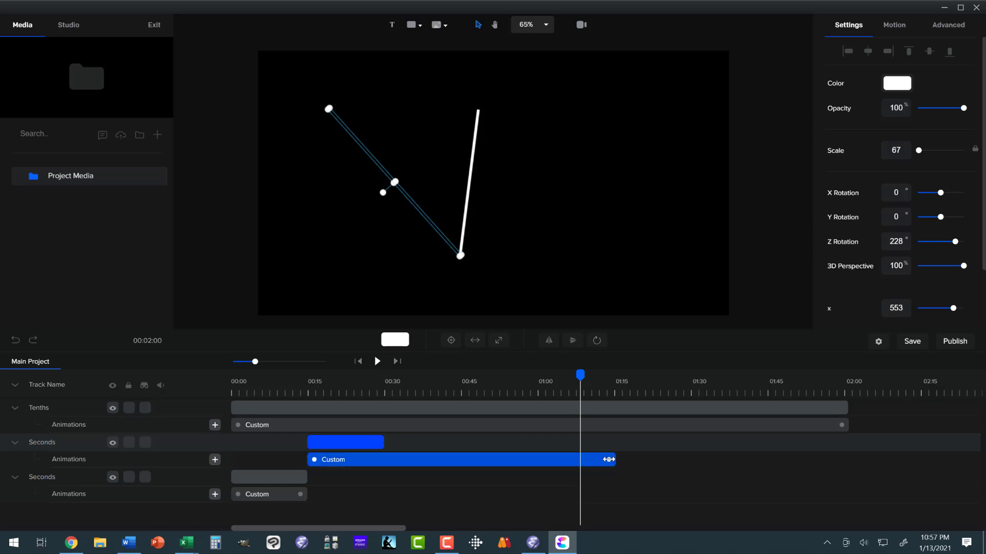
drag(609, 459, 396, 470)
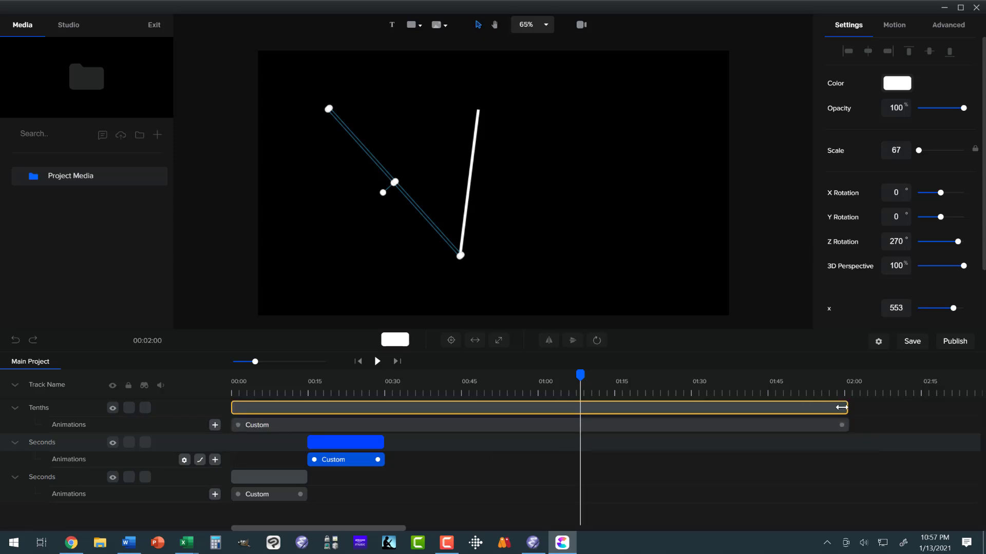
Shorten the Tenths clip and its custom animation to end with the second Seconds clip at about 0:30.
drag(805, 411, 389, 426)
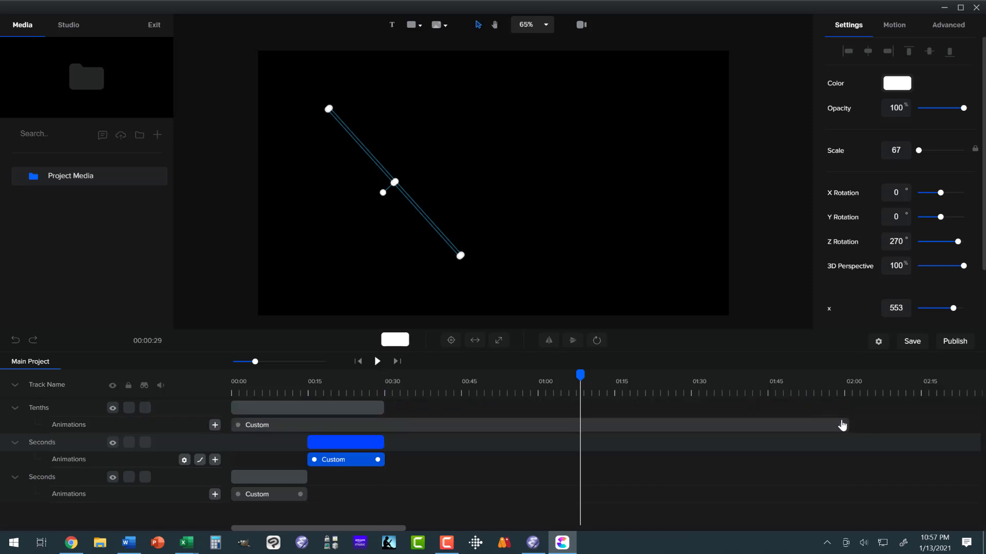
drag(773, 432, 384, 431)
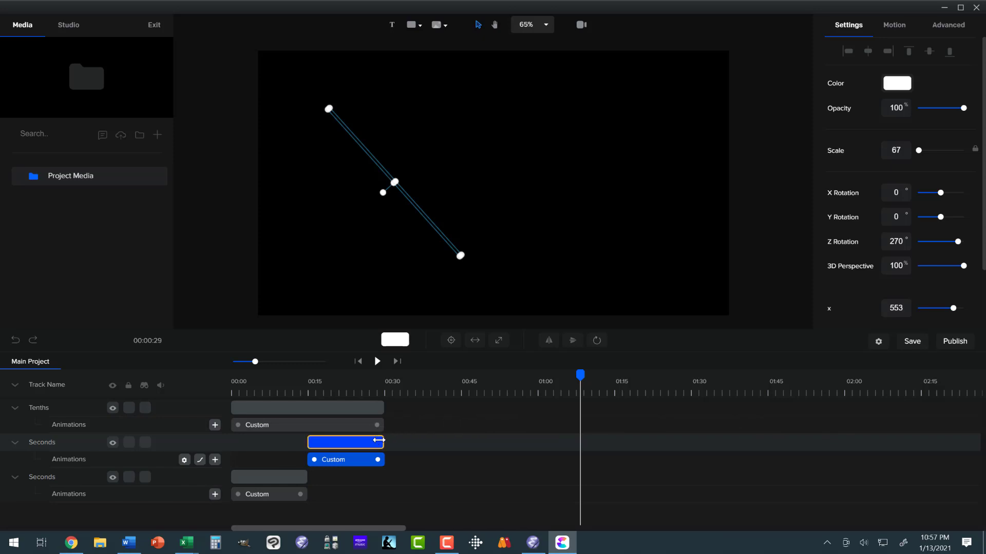
click(453, 448)
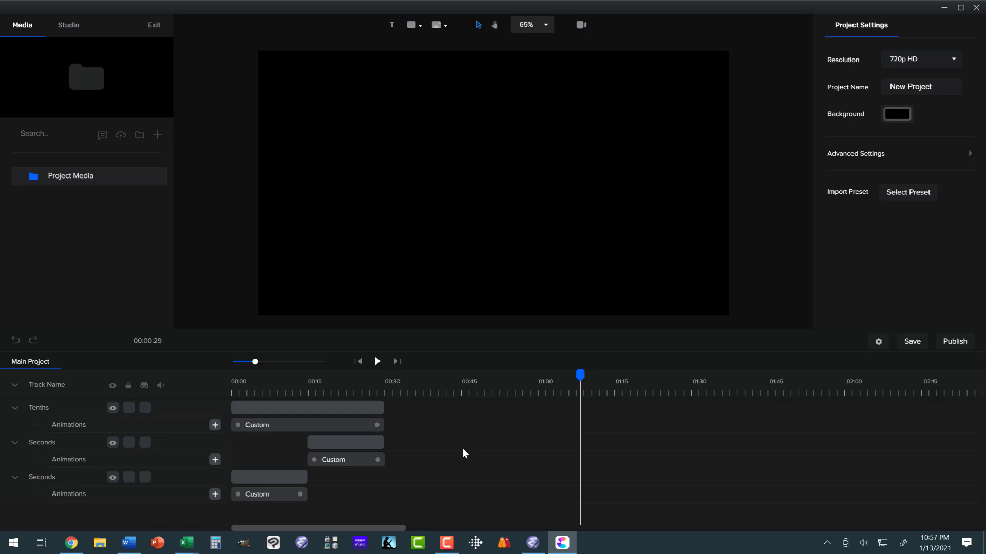
Play the shortened animation from the start to about 0:26 to check both hands' rotation.
click(358, 361)
click(377, 361)
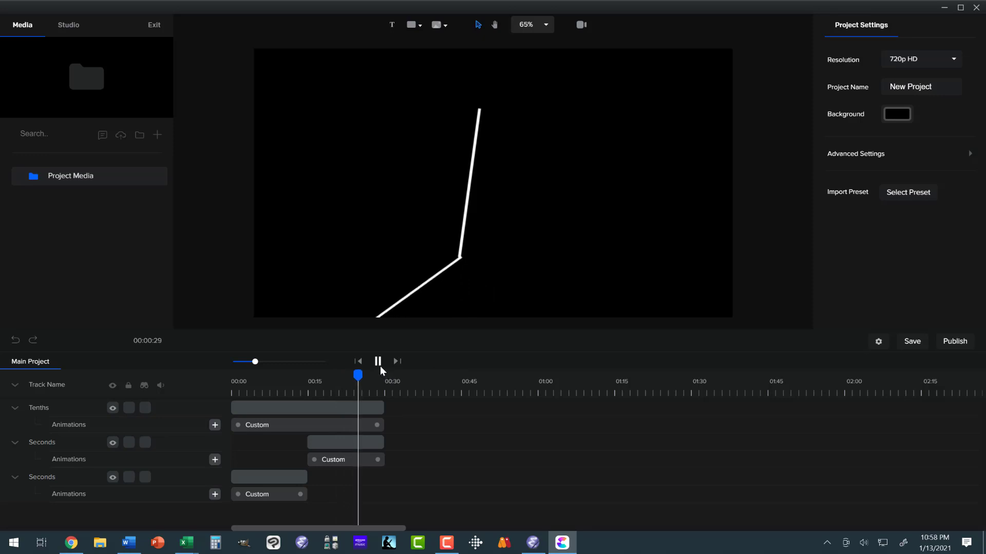
click(378, 362)
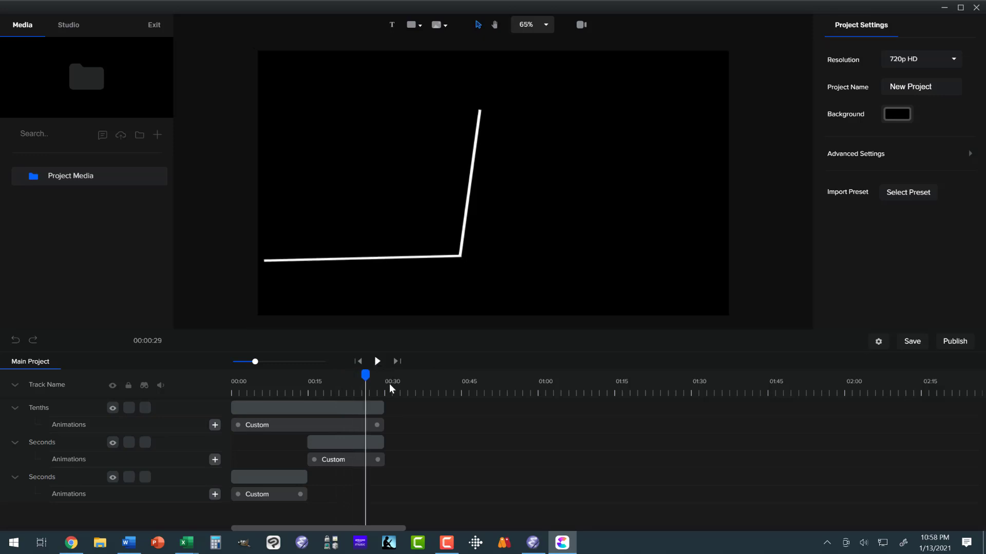